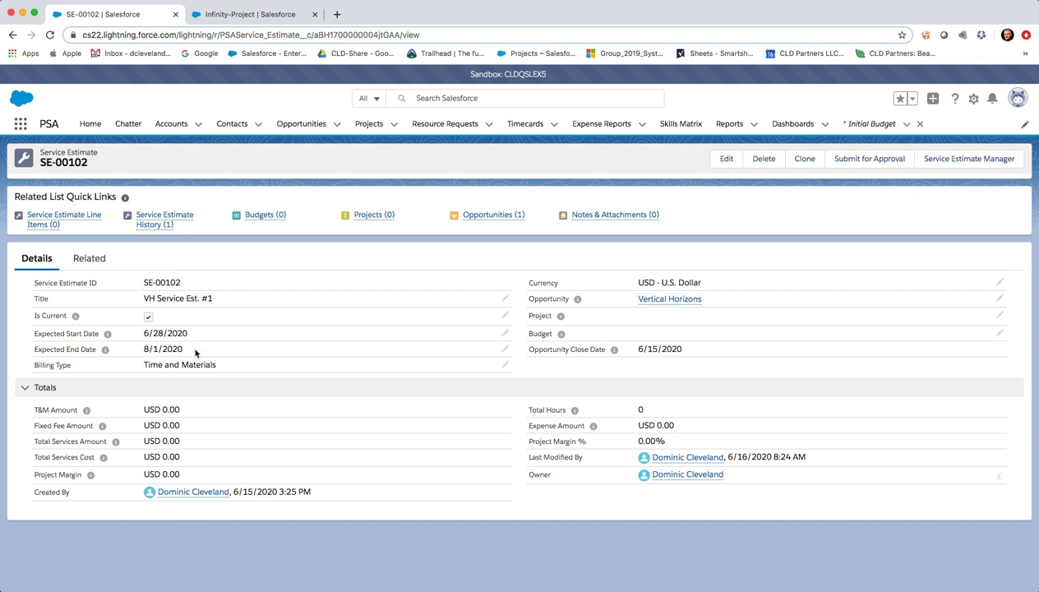
Step: Open the Service Estimate Manager for the VH Service Est. #1 estimate and look through its line item sections
{"action": "left_click", "coordinate": [961, 161]}
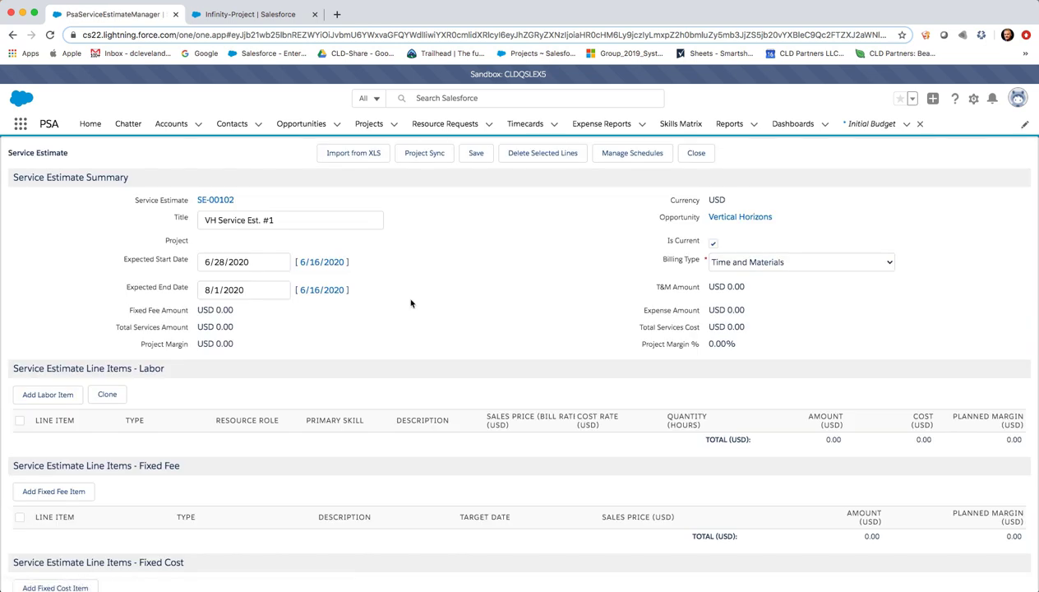
{"action": "scroll", "coordinate": [410, 303], "scroll_direction": "down", "scroll_amount": 5}
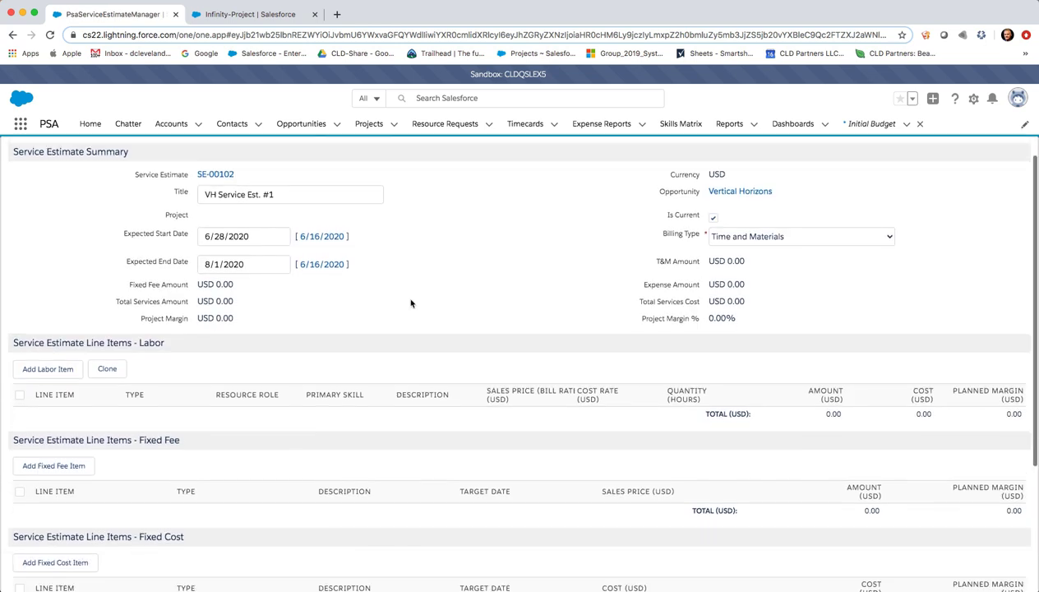
{"action": "scroll", "coordinate": [411, 303], "scroll_direction": "down", "scroll_amount": 1}
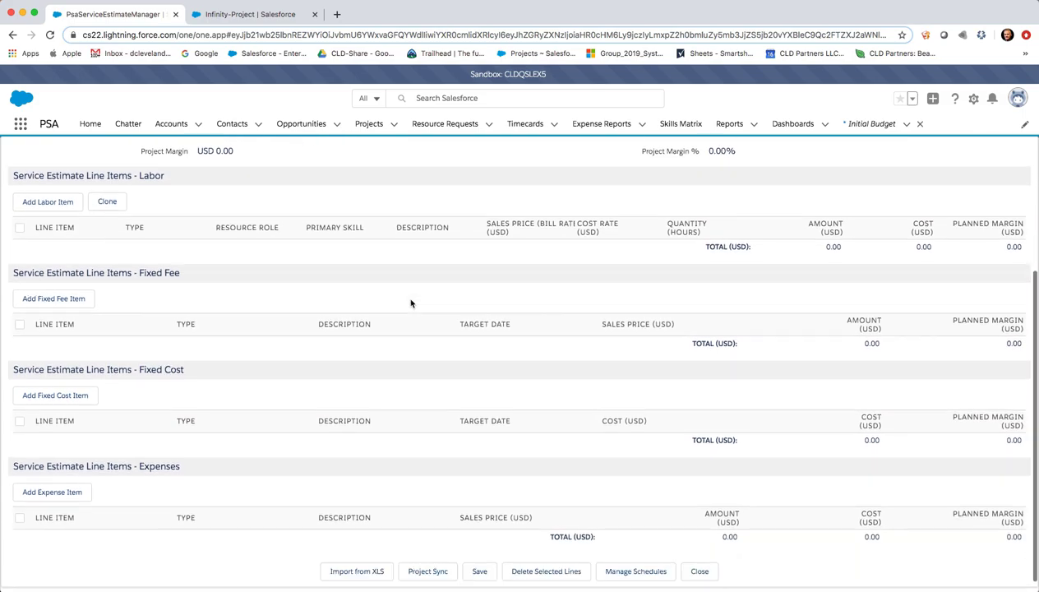
Step: Add a labor line item of type Labor - T&M with resource role Business Analyst and primary skill SFDC CPQ
{"action": "left_click", "coordinate": [56, 204]}
{"action": "left_click", "coordinate": [206, 253]}
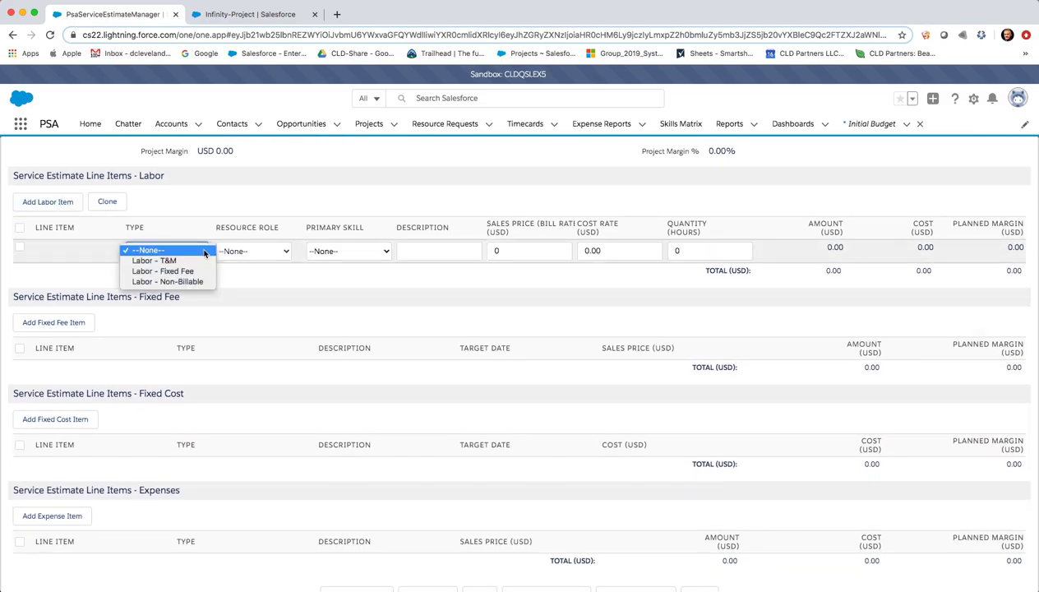
{"action": "left_click", "coordinate": [199, 261]}
{"action": "left_click", "coordinate": [262, 256]}
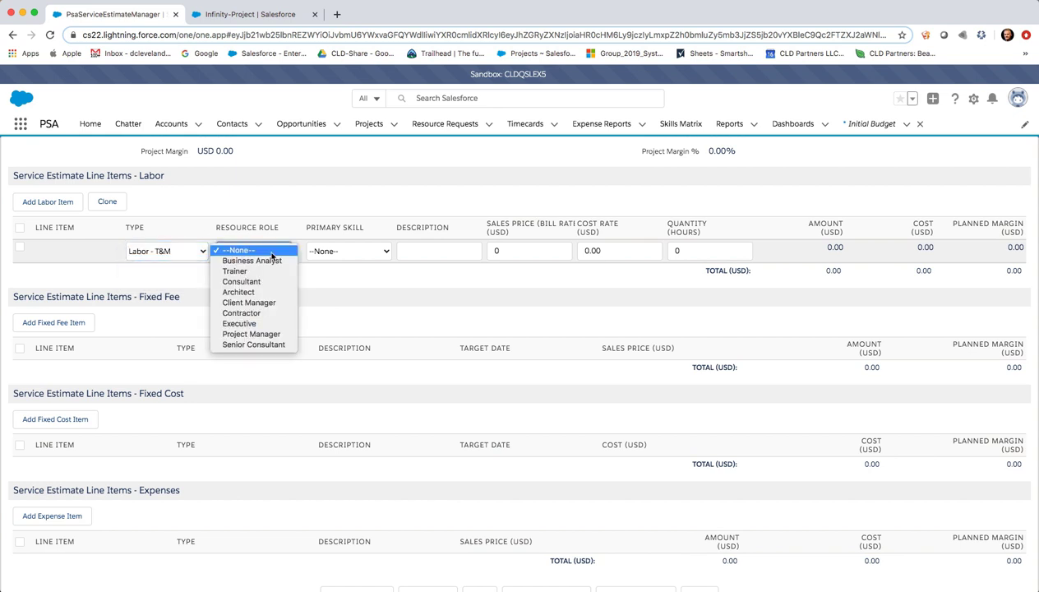
{"action": "key", "text": "Escape"}
{"action": "left_click", "coordinate": [272, 261]}
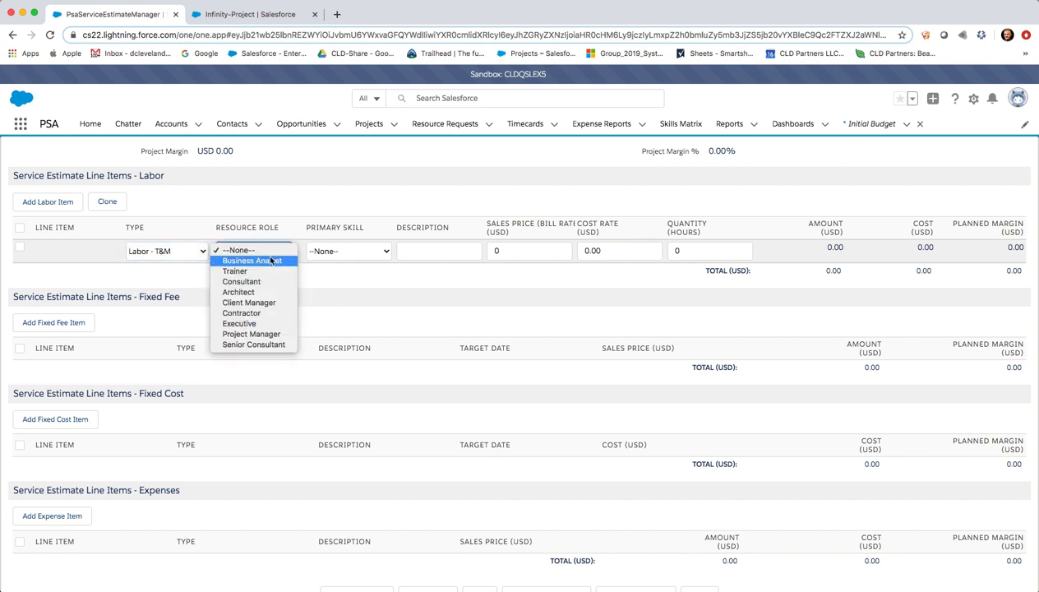
{"action": "left_click", "coordinate": [271, 263]}
{"action": "left_click", "coordinate": [360, 257]}
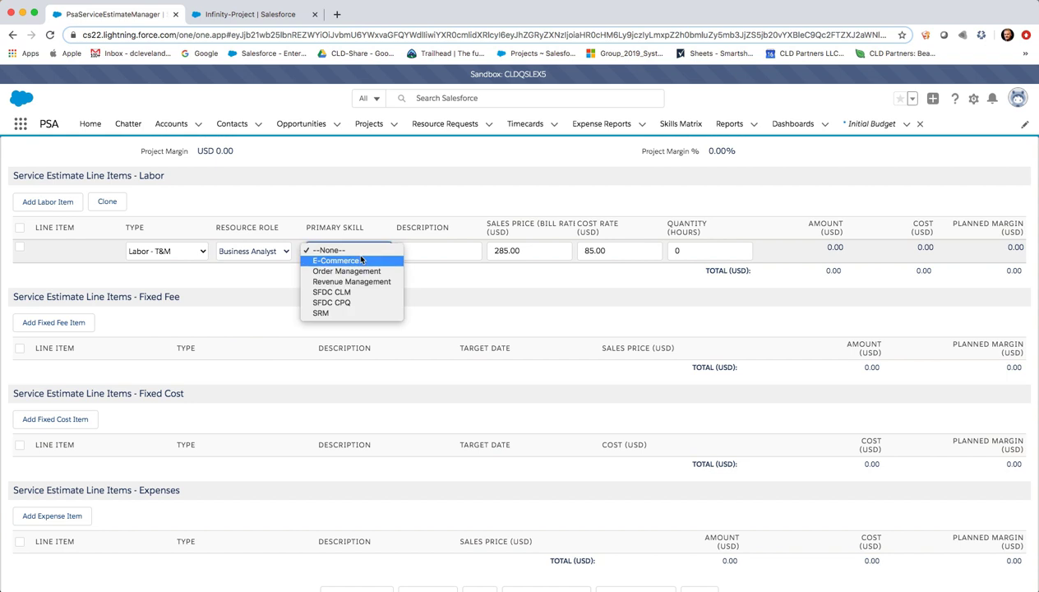
{"action": "left_click", "coordinate": [359, 301]}
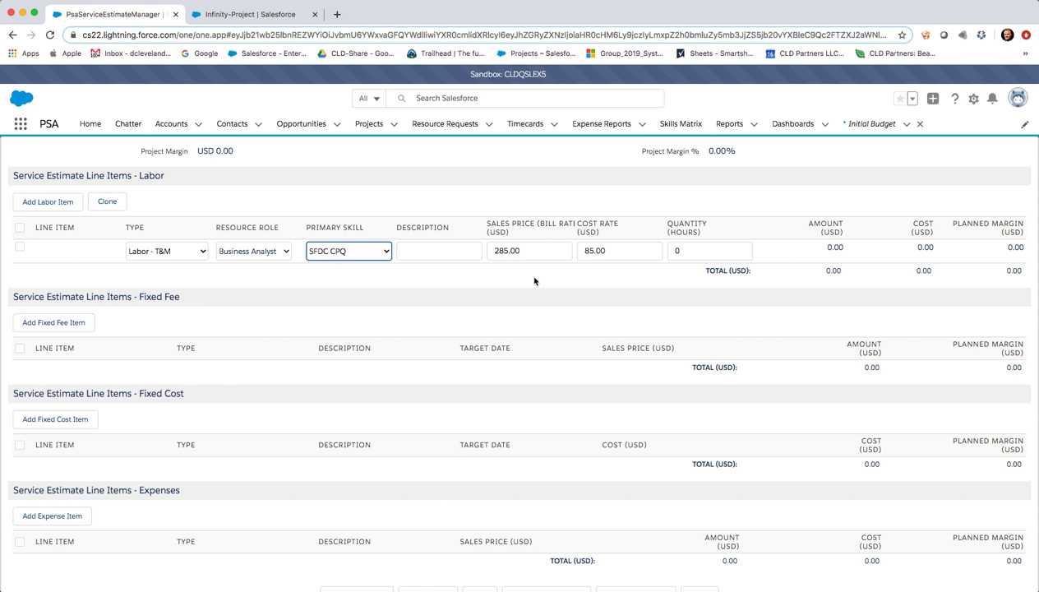
Step: Set the Business Analyst line's quantity to 120 hours and save the service estimate
{"action": "left_click", "coordinate": [672, 250]}
{"action": "type", "text": "12"}
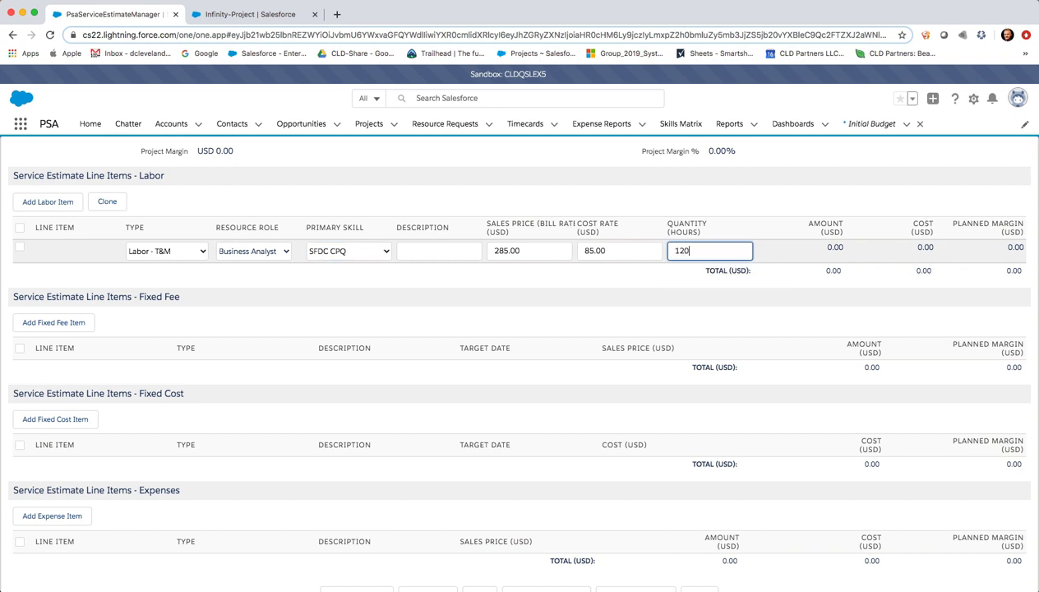
{"action": "left_click", "coordinate": [666, 276]}
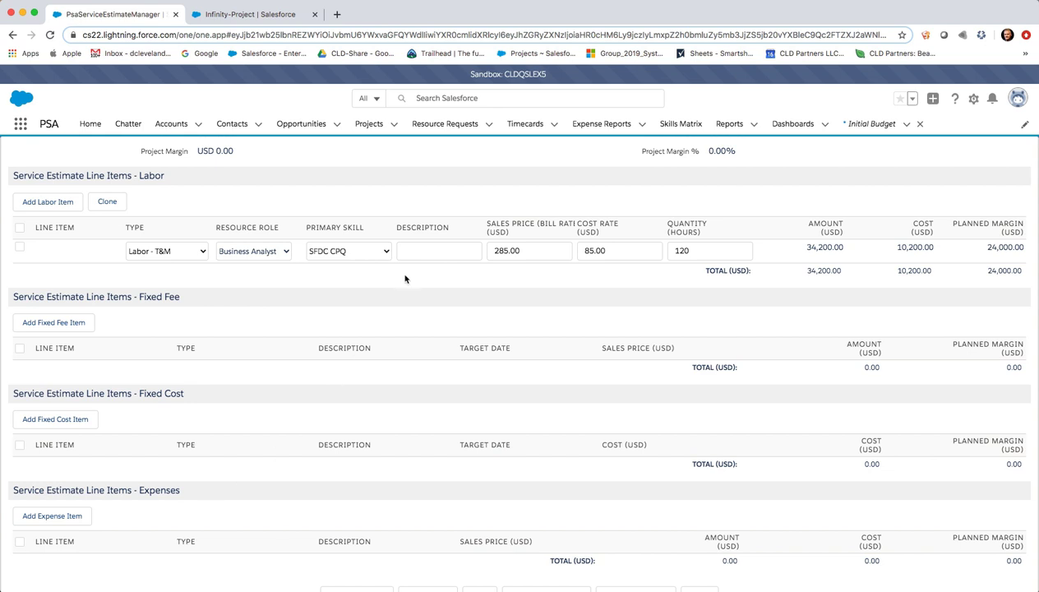
{"action": "scroll", "coordinate": [405, 278], "scroll_direction": "up", "scroll_amount": 4}
{"action": "scroll", "coordinate": [406, 279], "scroll_direction": "up", "scroll_amount": 1}
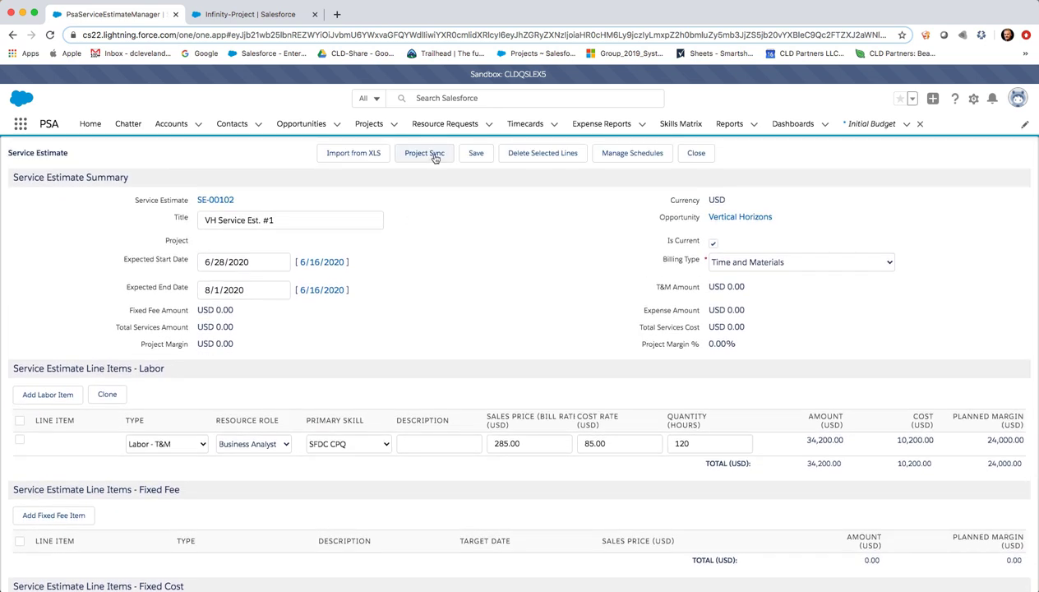
{"action": "left_click", "coordinate": [474, 154]}
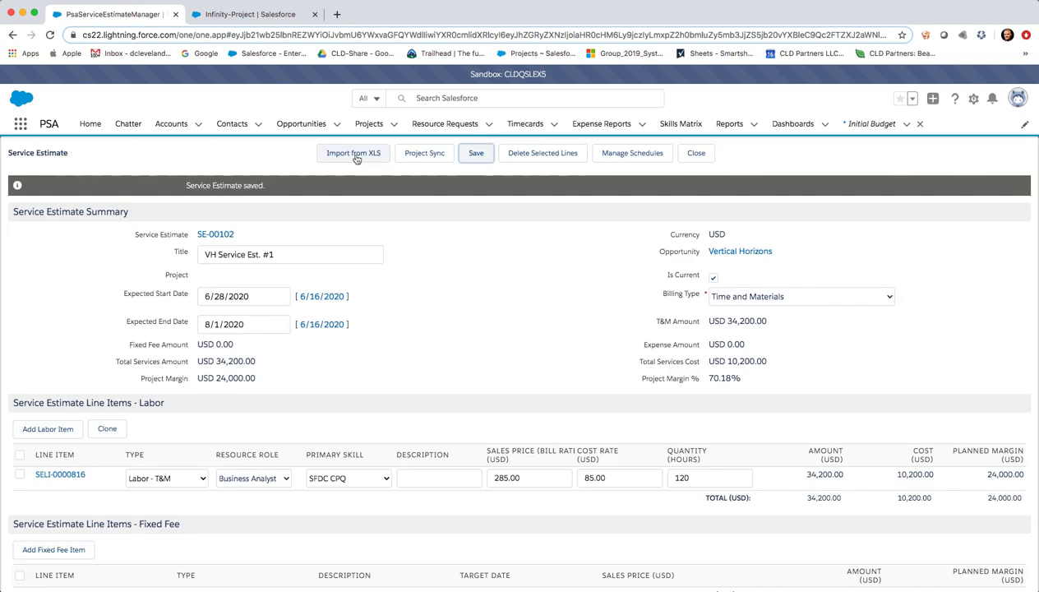
Step: Import an XLS workbook into the service estimate, then return to the estimate and review the labor, fixed fee, fixed cost and expense lines
{"action": "left_click", "coordinate": [356, 158]}
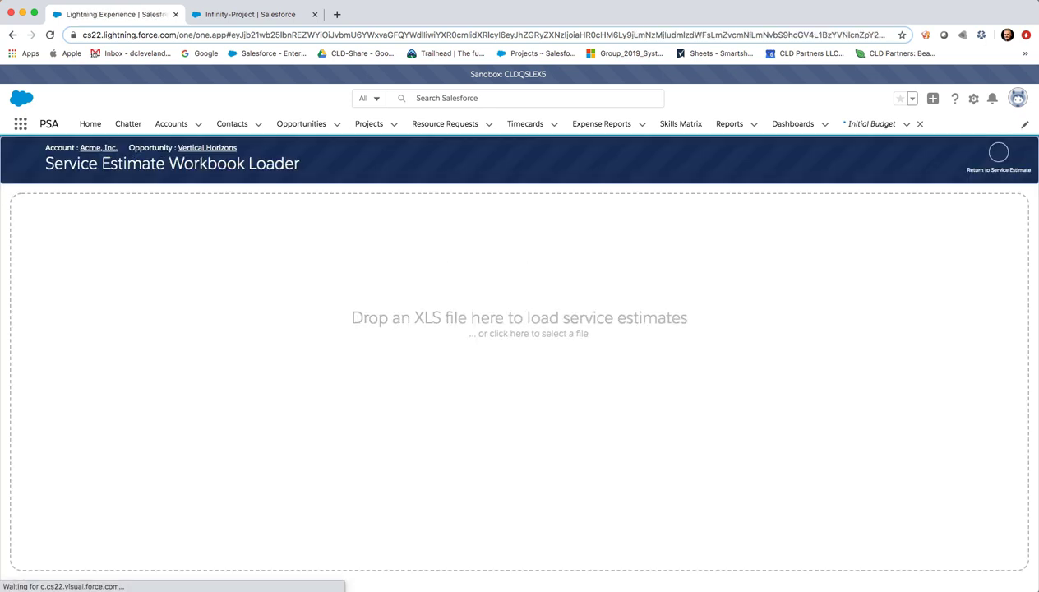
{"action": "left_click_drag", "start_coordinate": [20, 424], "coordinate": [509, 367]}
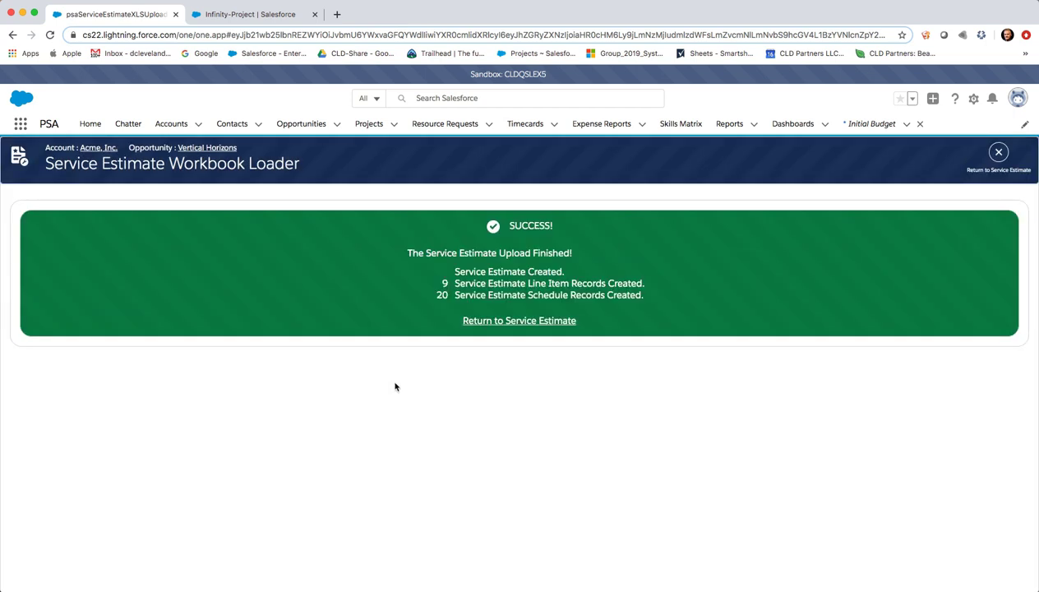
{"action": "left_click", "coordinate": [530, 321]}
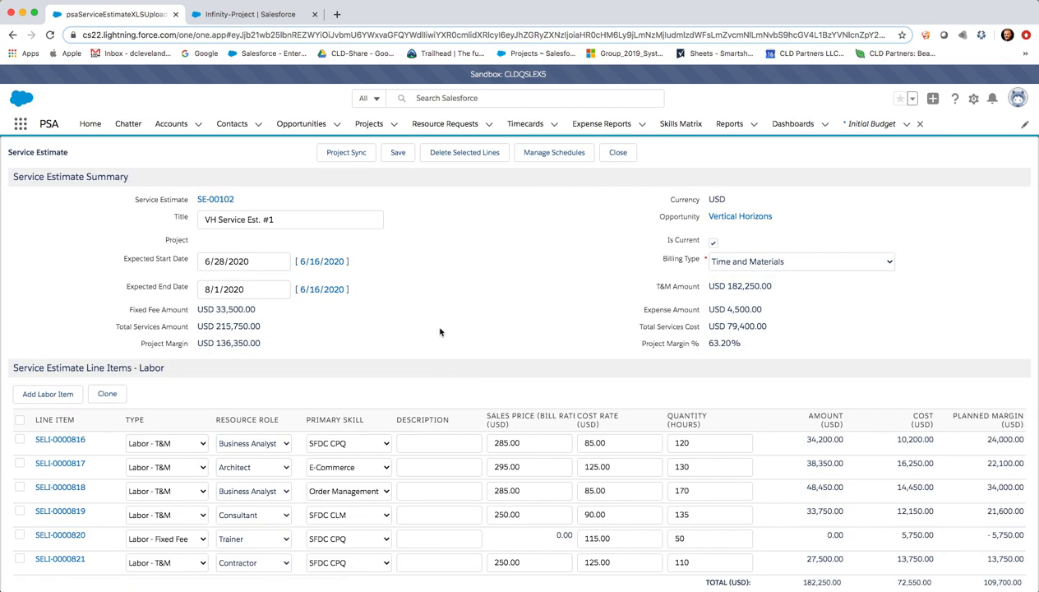
{"action": "scroll", "coordinate": [438, 332], "scroll_direction": "down", "scroll_amount": 5}
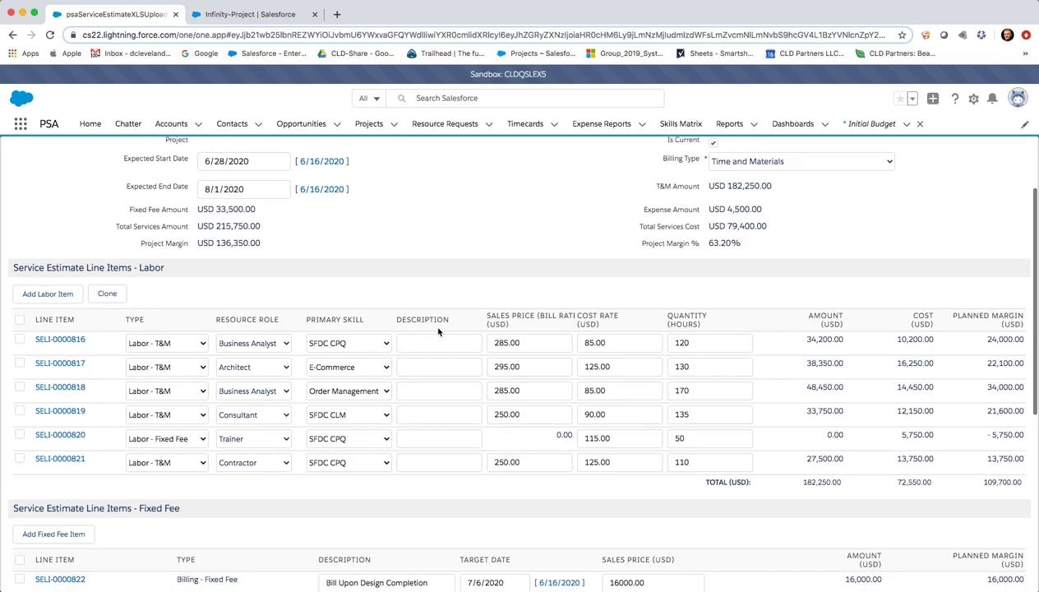
{"action": "scroll", "coordinate": [438, 329], "scroll_direction": "down", "scroll_amount": 5}
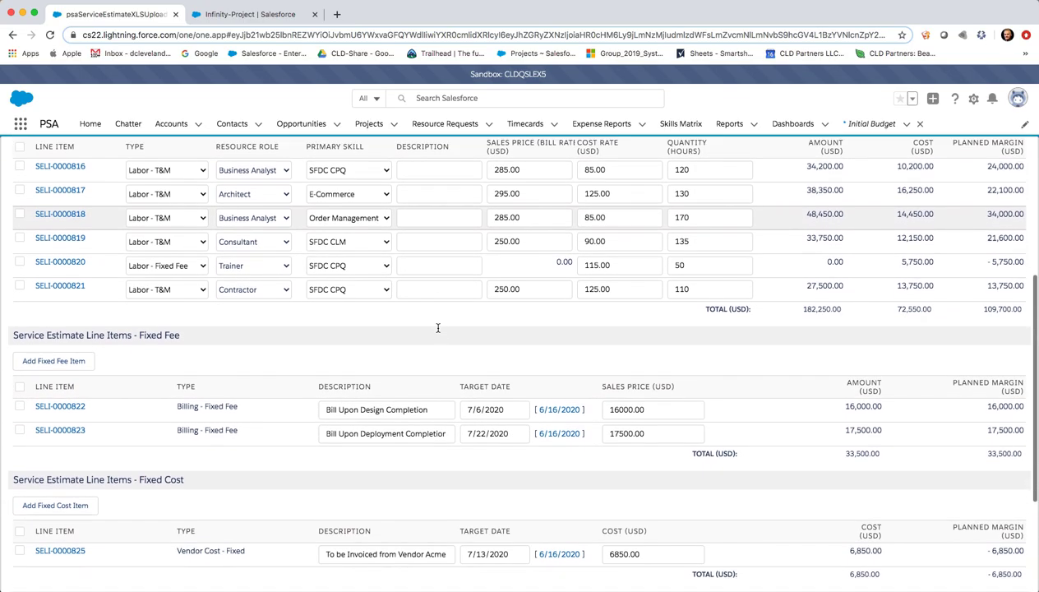
{"action": "scroll", "coordinate": [438, 332], "scroll_direction": "down", "scroll_amount": 4}
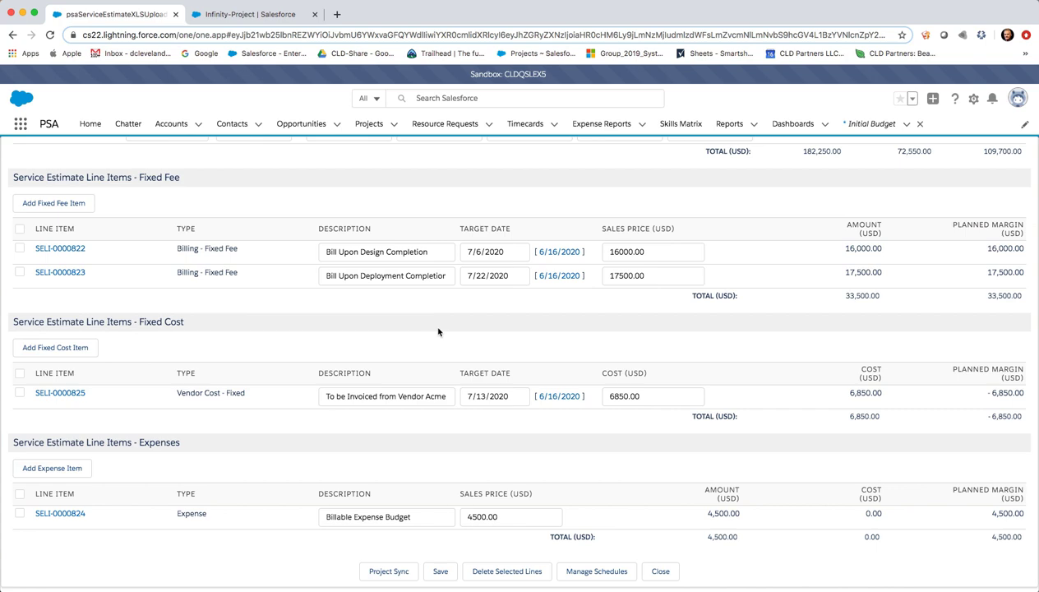
{"action": "scroll", "coordinate": [438, 332], "scroll_direction": "up", "scroll_amount": 14}
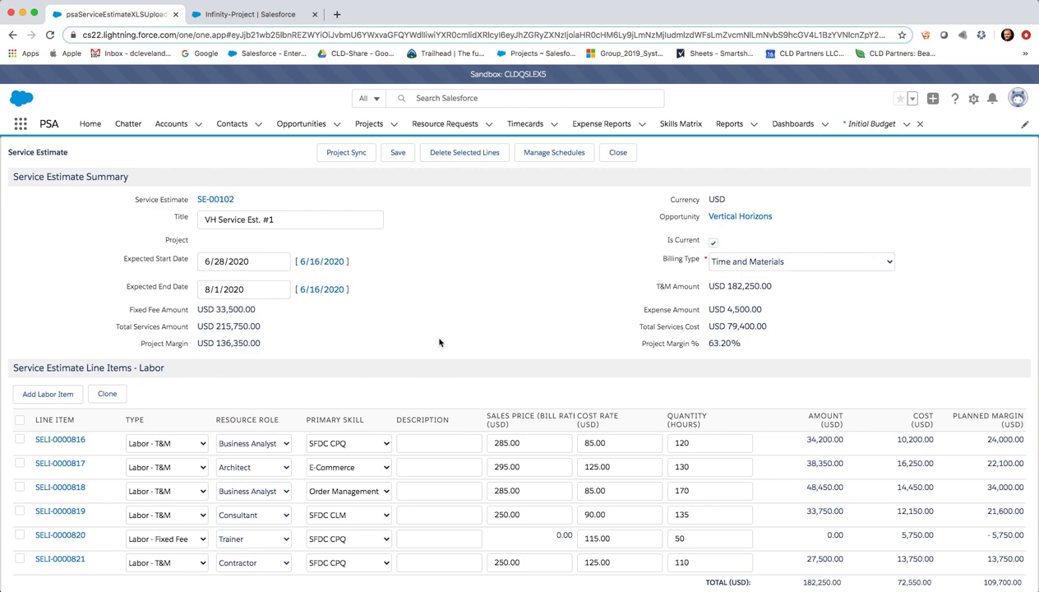
Step: In the estimate's schedules, set the second Business Analyst line to 30 hours in Week 1 and 40 in Week 4, then save and close
{"action": "left_click", "coordinate": [549, 155]}
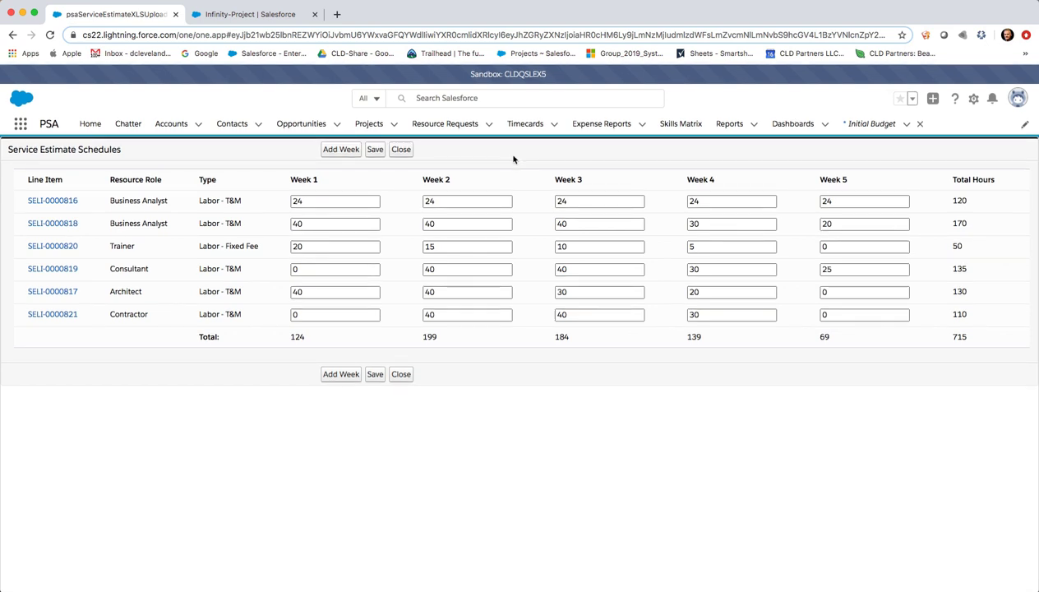
{"action": "left_click", "coordinate": [291, 228]}
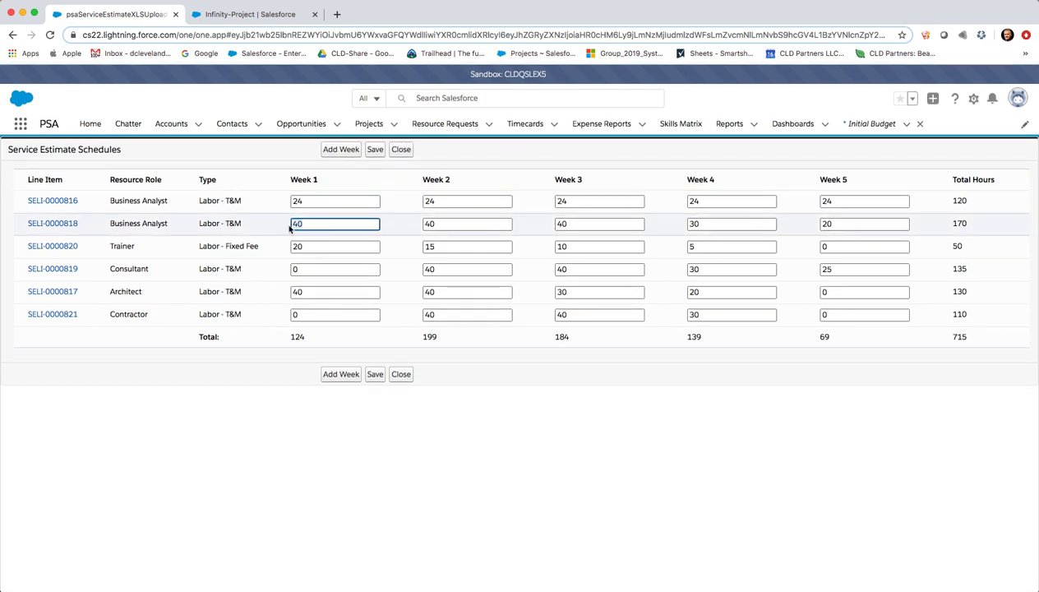
{"action": "type", "text": "30"}
{"action": "left_click", "coordinate": [695, 225]}
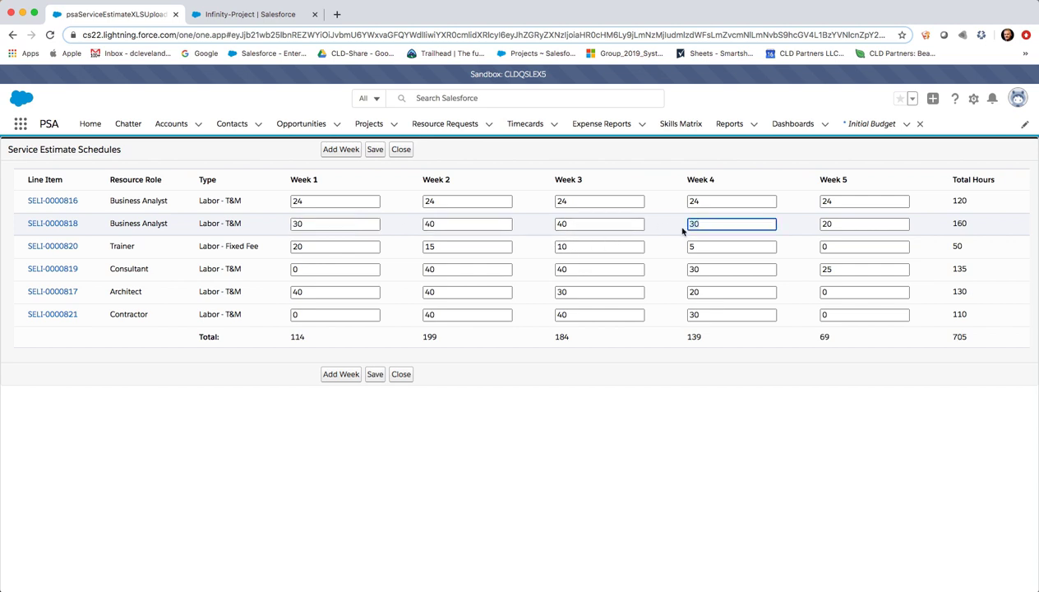
{"action": "type", "text": "40"}
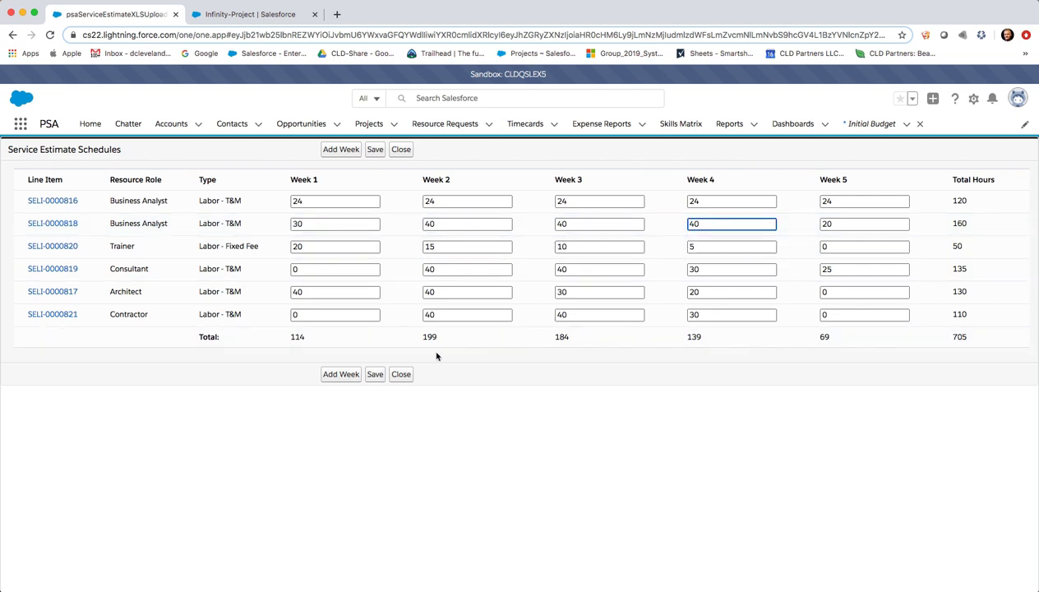
{"action": "left_click", "coordinate": [374, 374]}
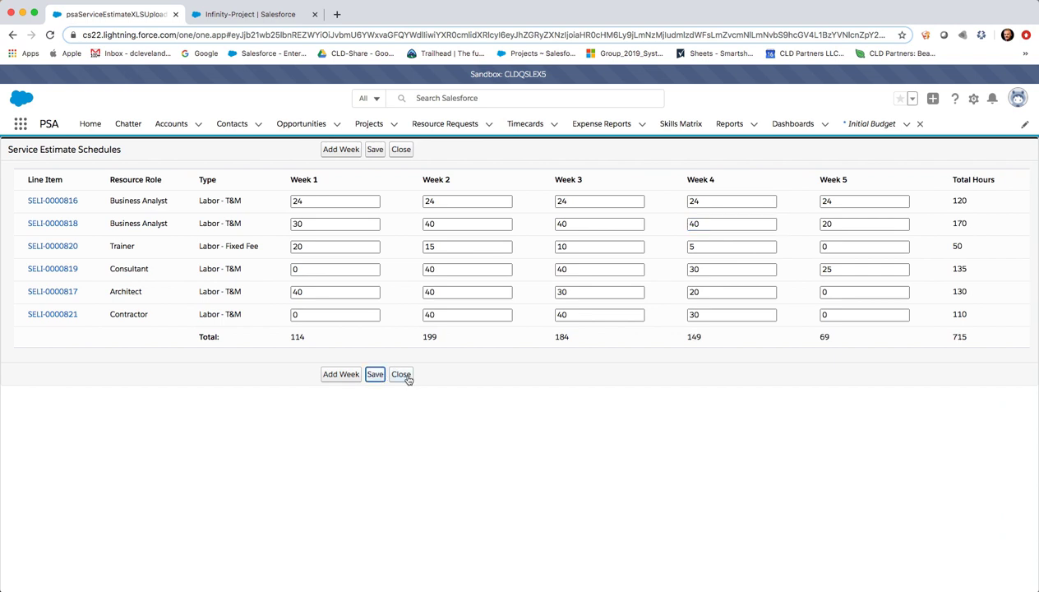
{"action": "left_click", "coordinate": [401, 374]}
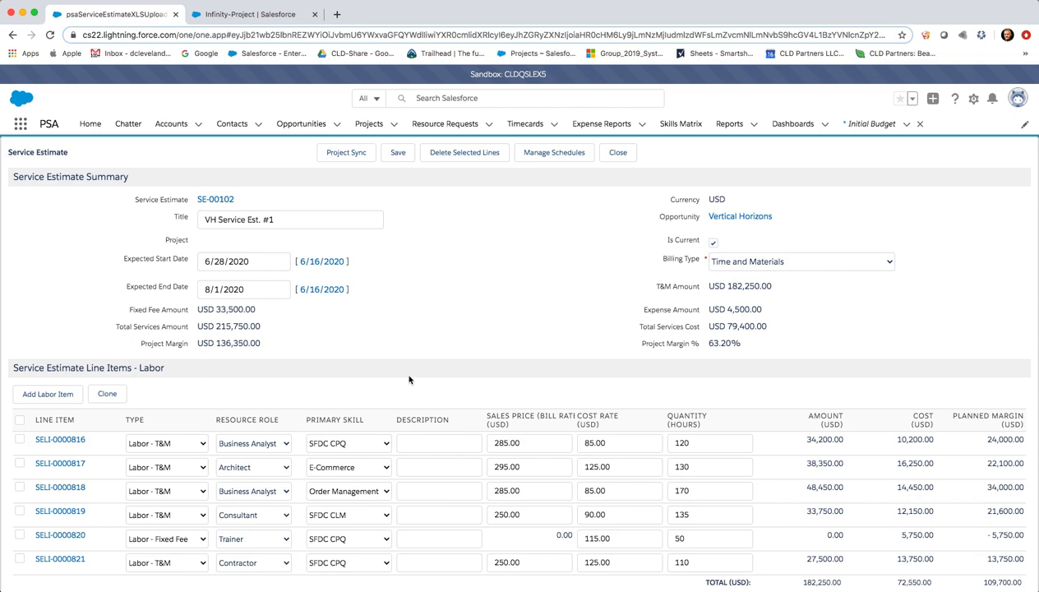
Step: Run Project Sync on the service estimate and open the linked Vertical Horizons-Project record
{"action": "left_click", "coordinate": [345, 153]}
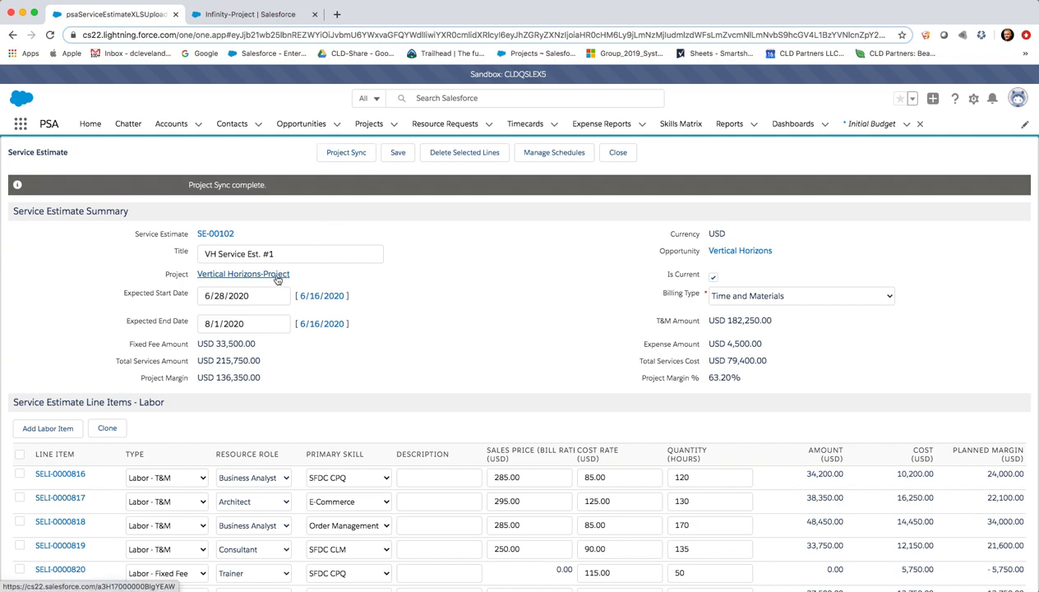
{"action": "left_click", "coordinate": [277, 279]}
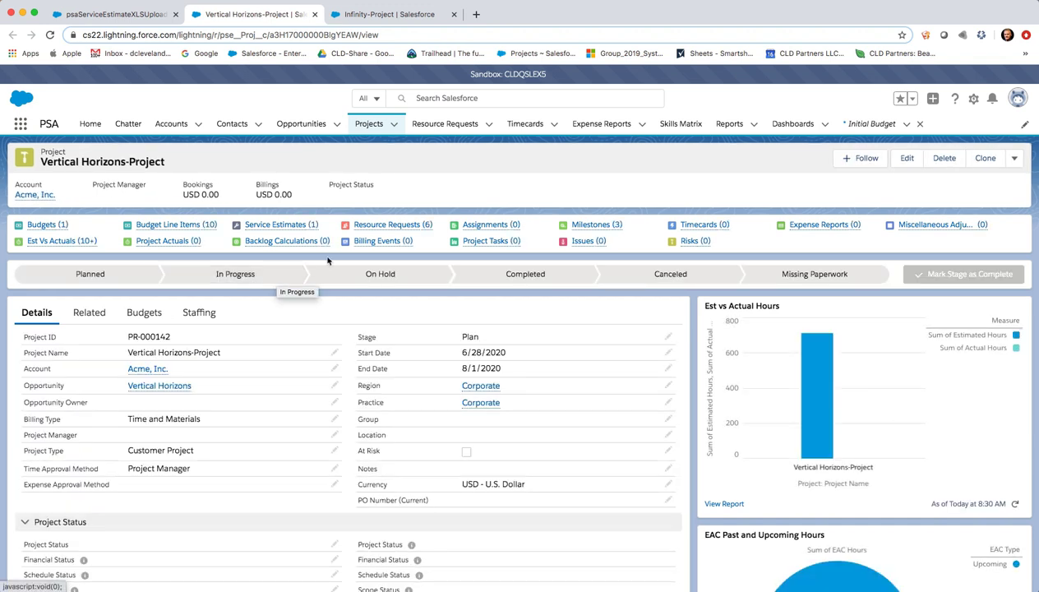
Step: Preview the project's resource requests, milestones, budgets and budget line items
{"action": "mouse_move", "coordinate": [377, 227]}
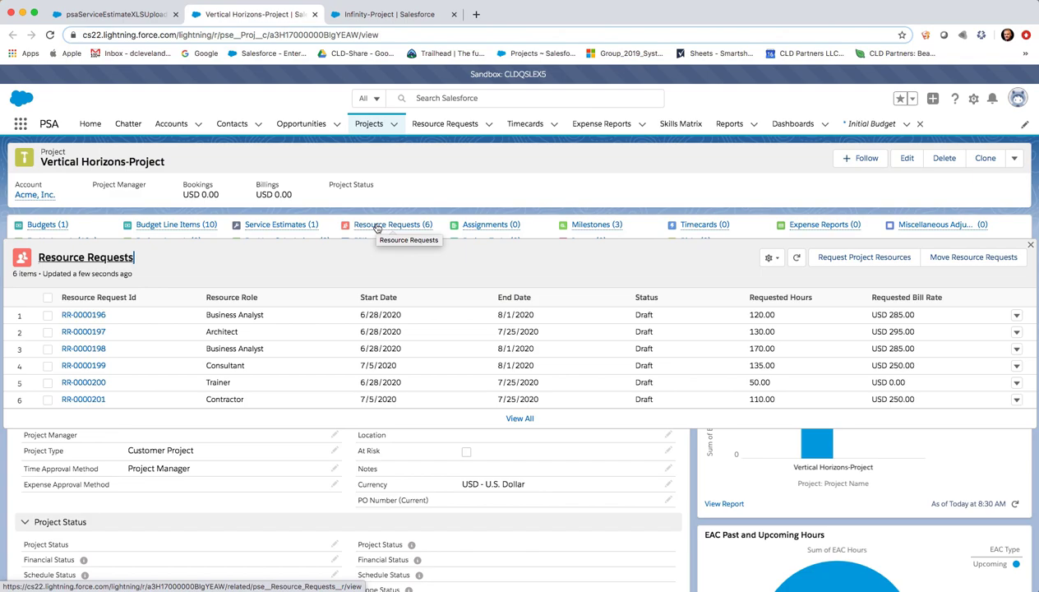
{"action": "mouse_move", "coordinate": [598, 230]}
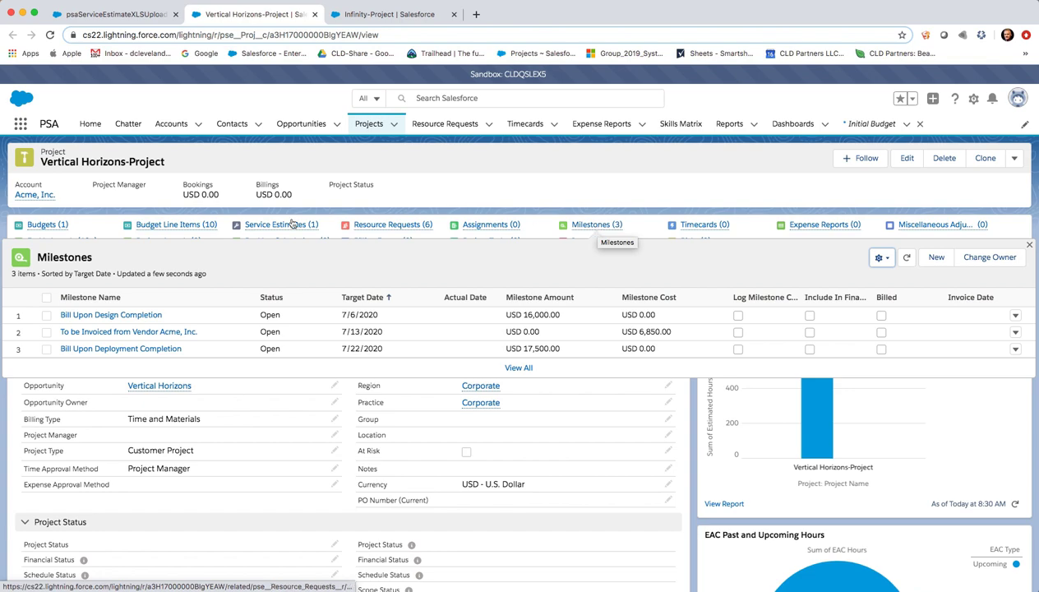
{"action": "mouse_move", "coordinate": [45, 227]}
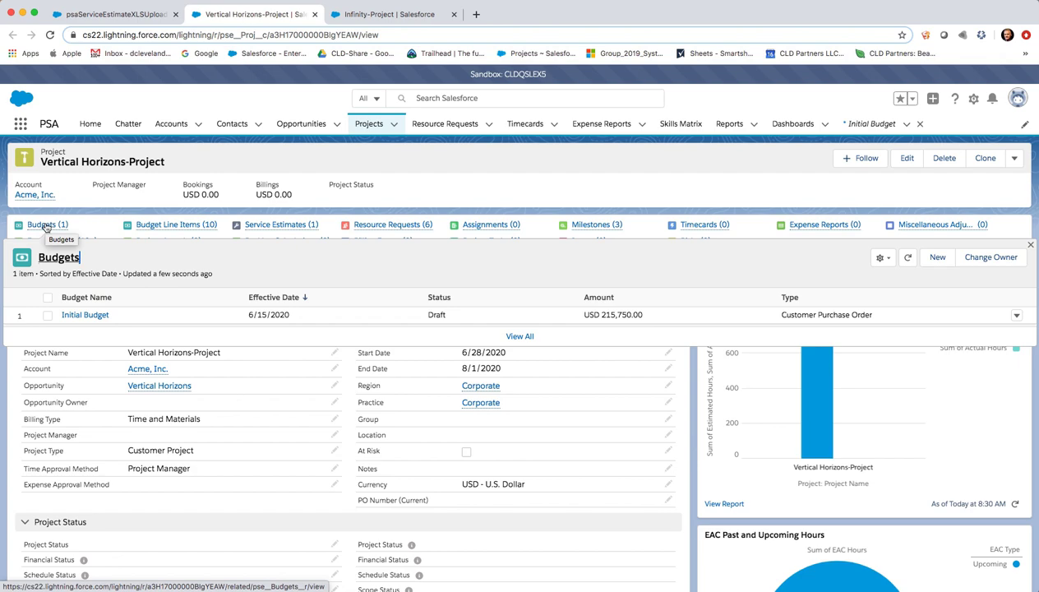
{"action": "mouse_move", "coordinate": [169, 228]}
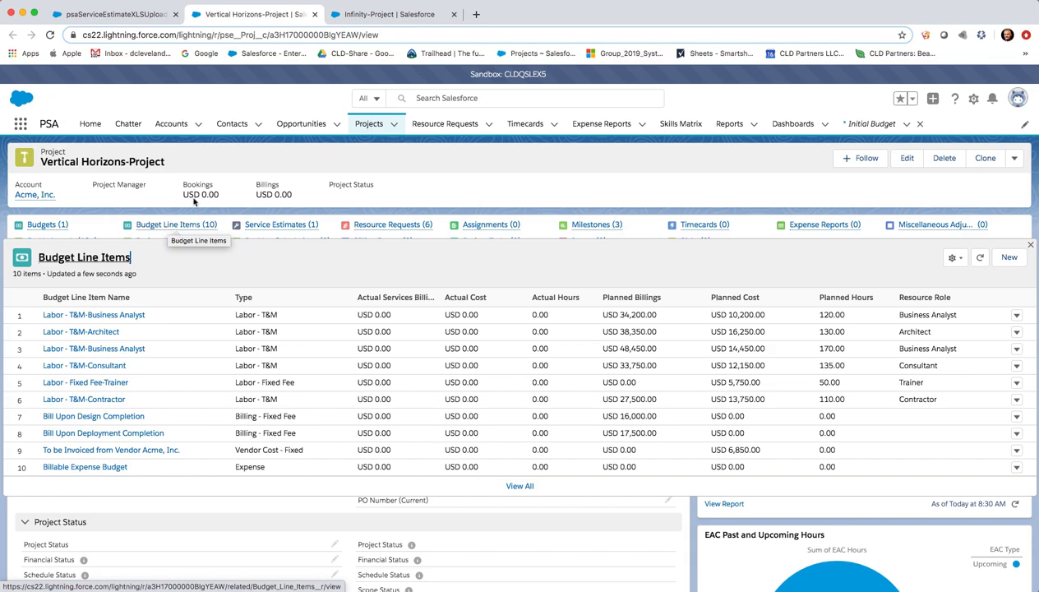
Step: Switch to Infinity-Project, open its Labor - T&M-Business Analyst budget line item and examine the As Sold and Actuals sections
{"action": "left_click", "coordinate": [391, 10]}
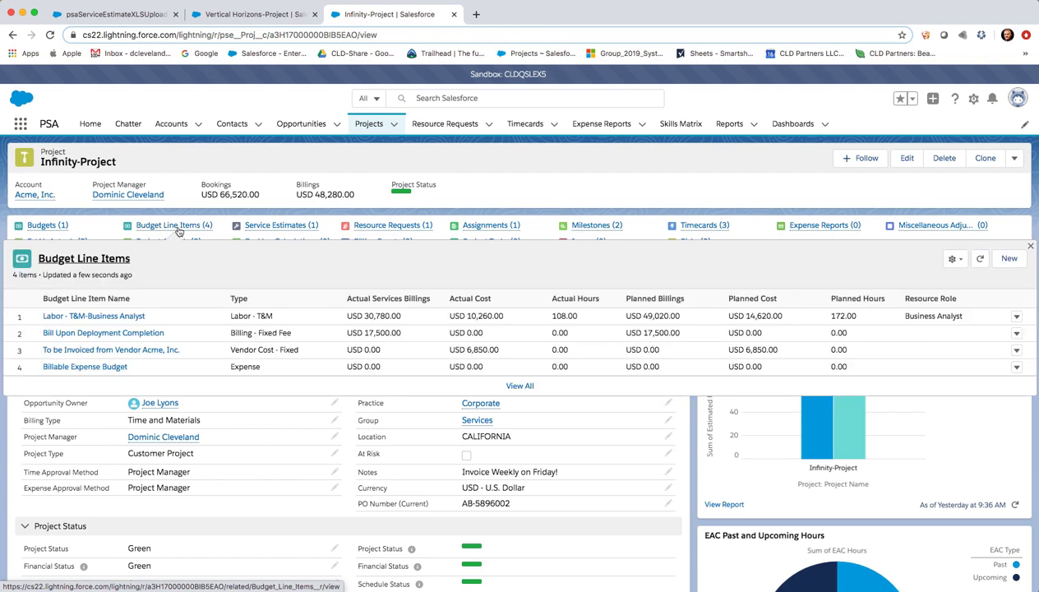
{"action": "left_click", "coordinate": [104, 319]}
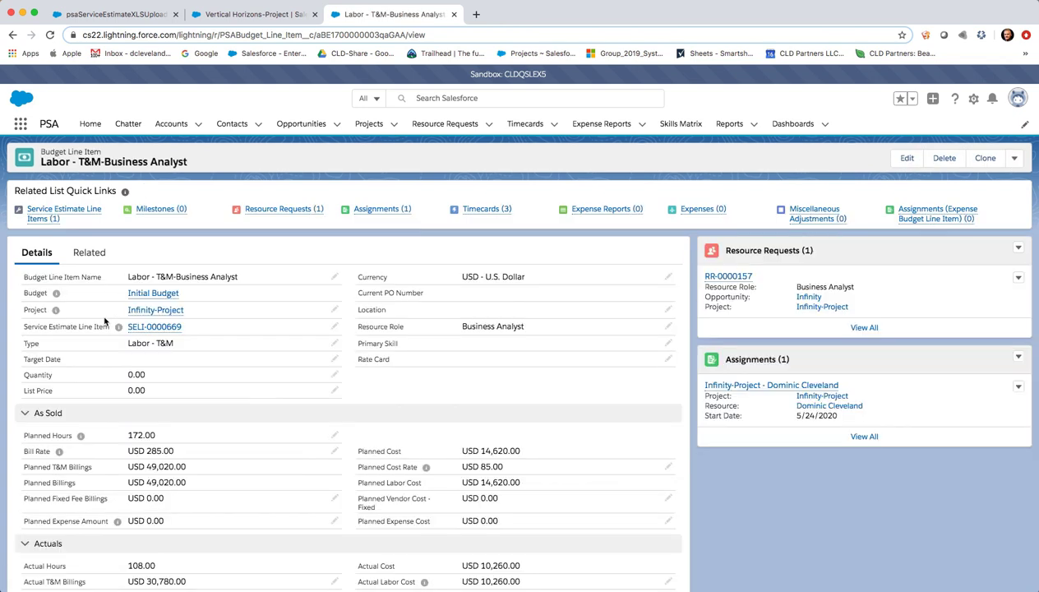
{"action": "scroll", "coordinate": [104, 321], "scroll_direction": "down", "scroll_amount": 3}
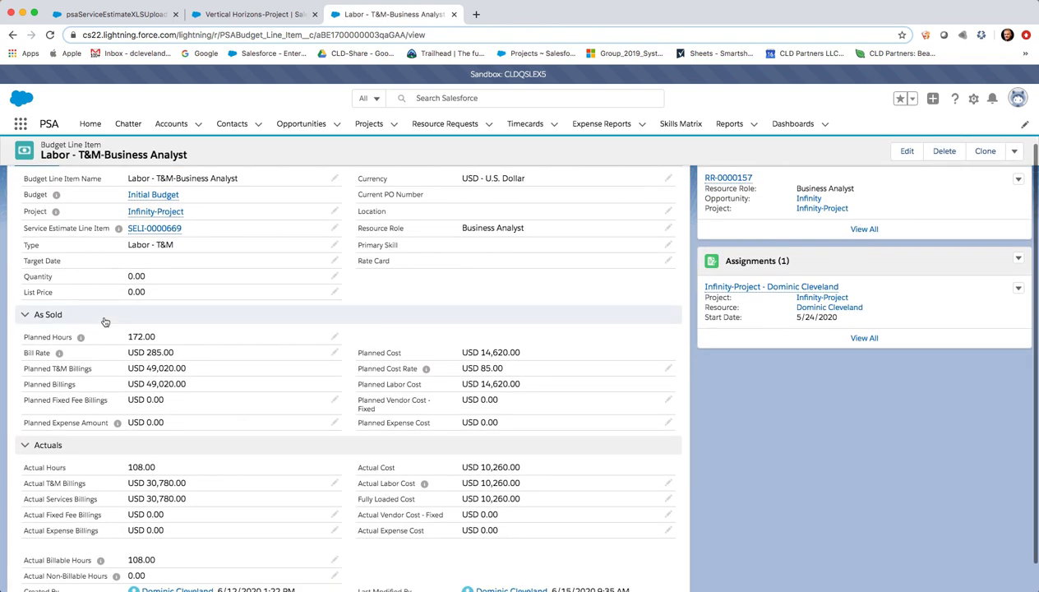
{"action": "scroll", "coordinate": [104, 321], "scroll_direction": "down", "scroll_amount": 1}
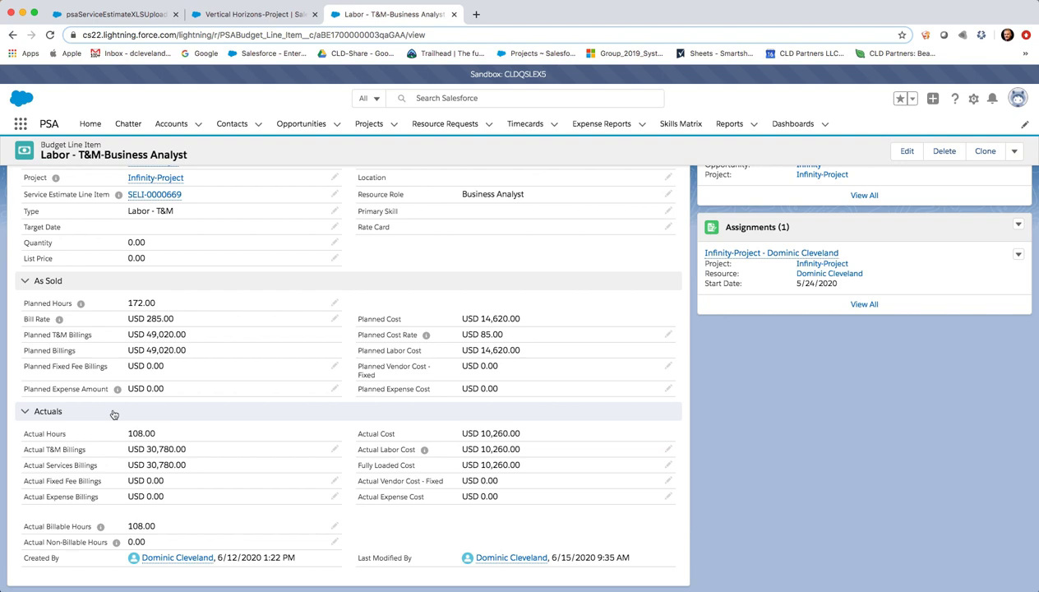
Step: Return to Vertical Horizons-Project and open its linked service estimate in the Service Estimate Manager
{"action": "scroll", "coordinate": [114, 414], "scroll_direction": "up", "scroll_amount": 5}
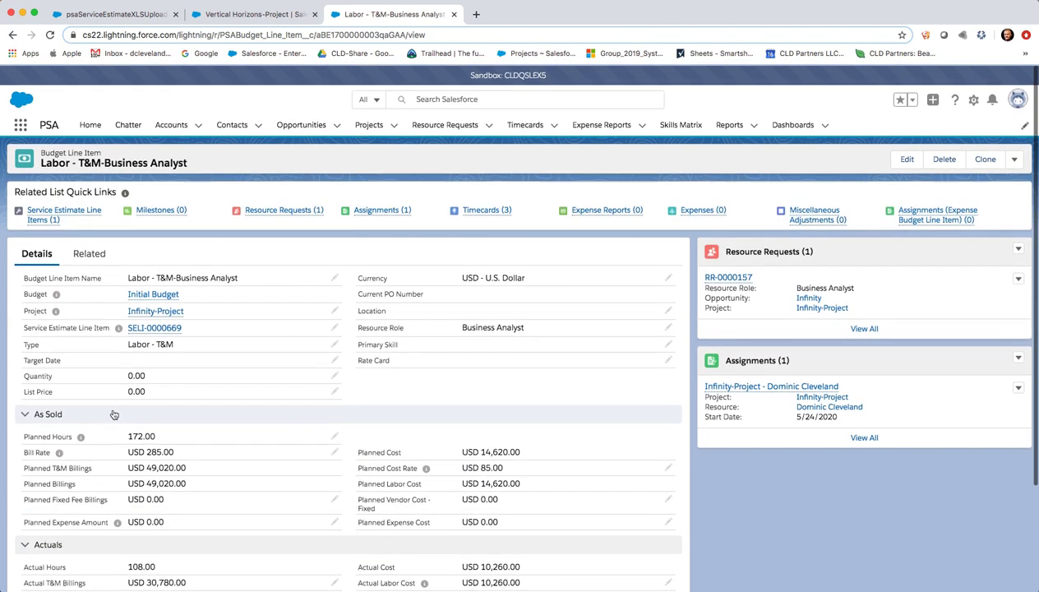
{"action": "left_click", "coordinate": [260, 18]}
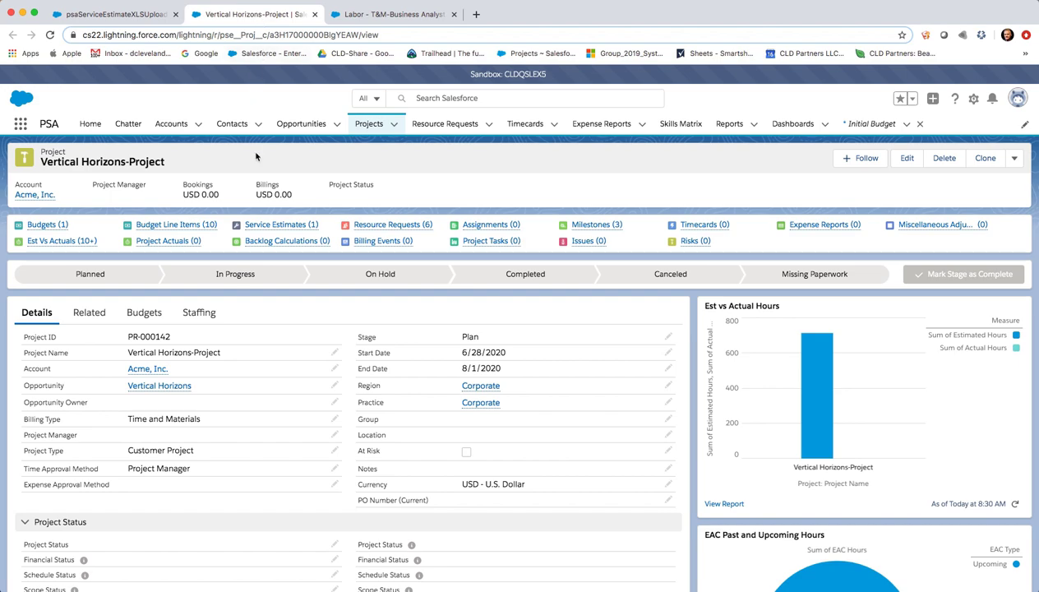
{"action": "left_click", "coordinate": [269, 227]}
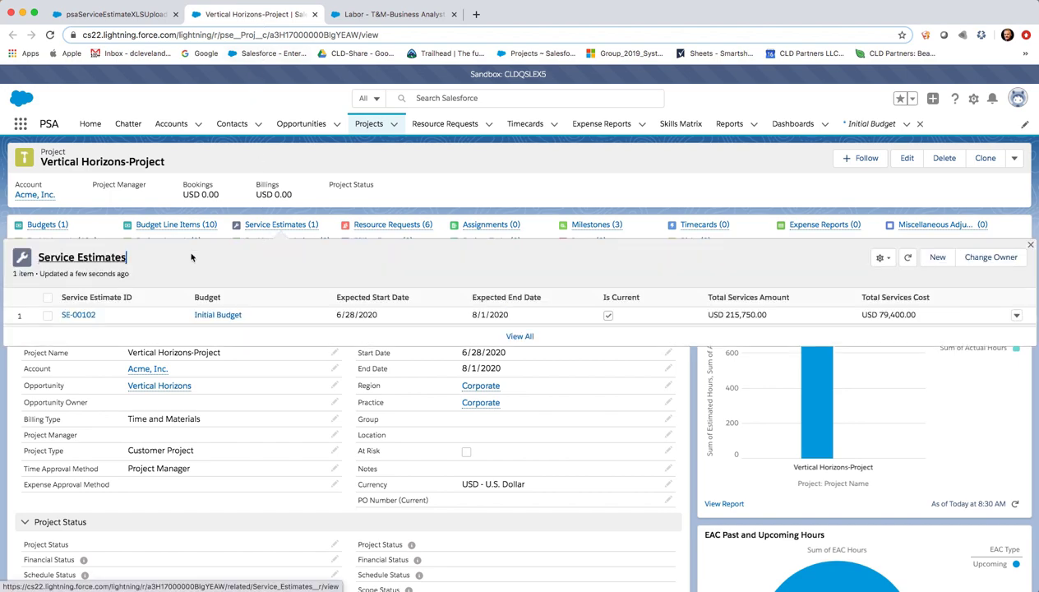
{"action": "left_click", "coordinate": [79, 315]}
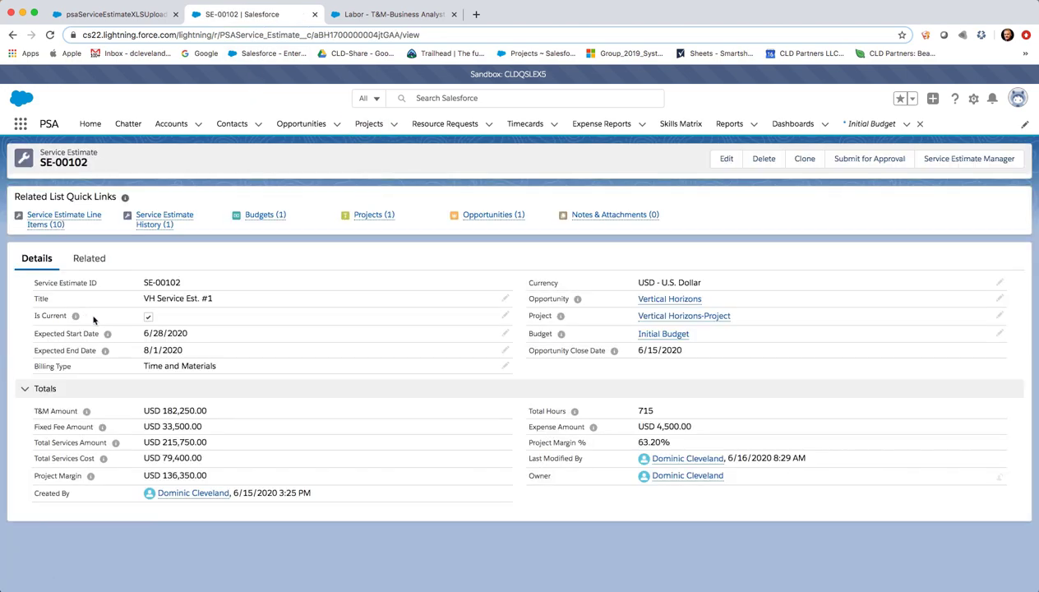
{"action": "left_click", "coordinate": [948, 160]}
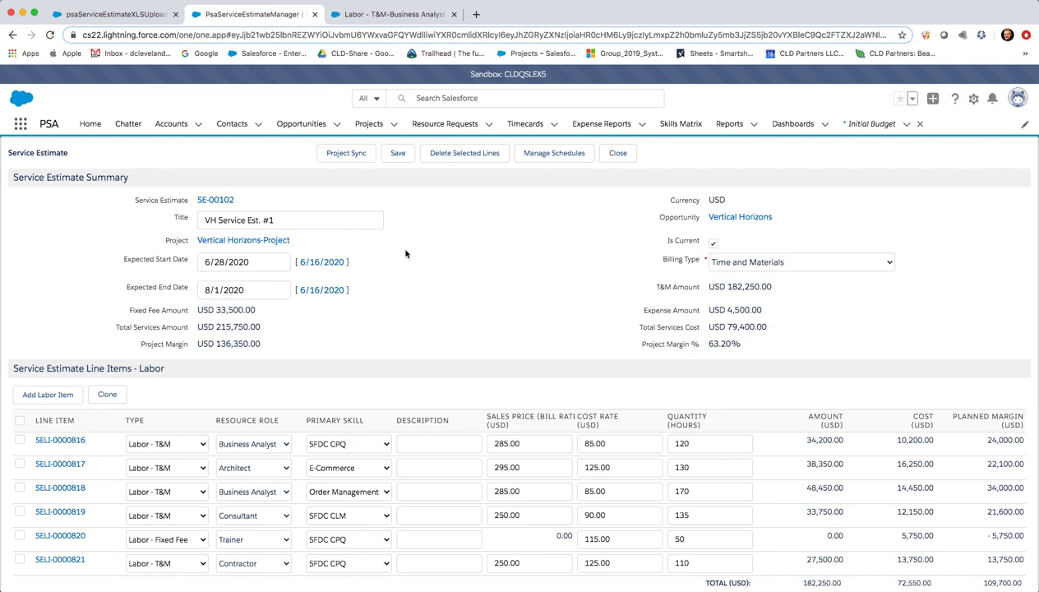
Step: Delete the SFDC CPQ Business Analyst labor line and the Bill Upon Deployment Completion fixed fee line, then save the estimate
{"action": "scroll", "coordinate": [405, 253], "scroll_direction": "down", "scroll_amount": 3}
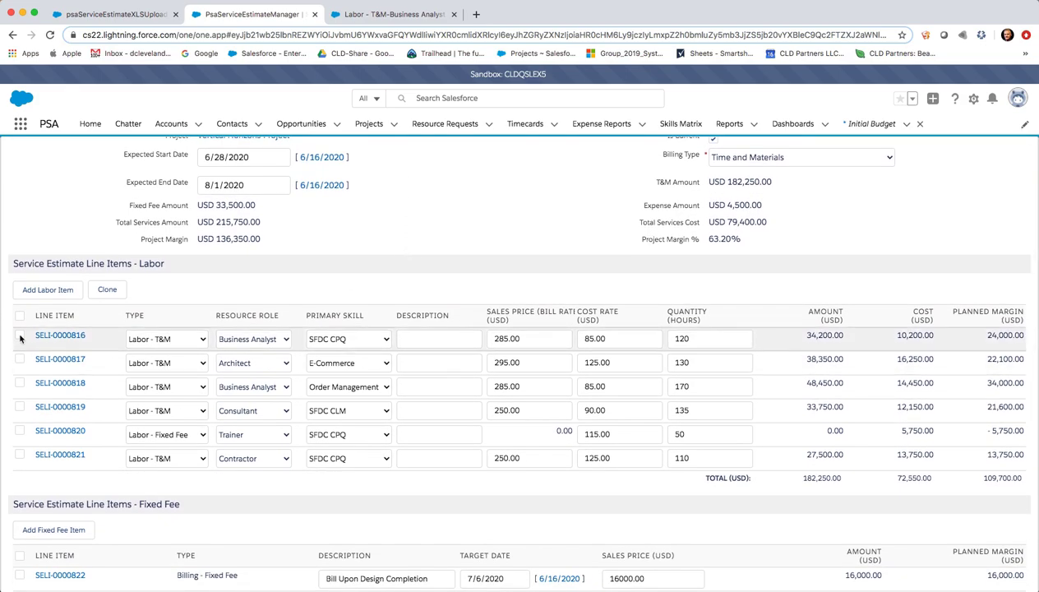
{"action": "left_click", "coordinate": [20, 336]}
{"action": "scroll", "coordinate": [165, 360], "scroll_direction": "down", "scroll_amount": 5}
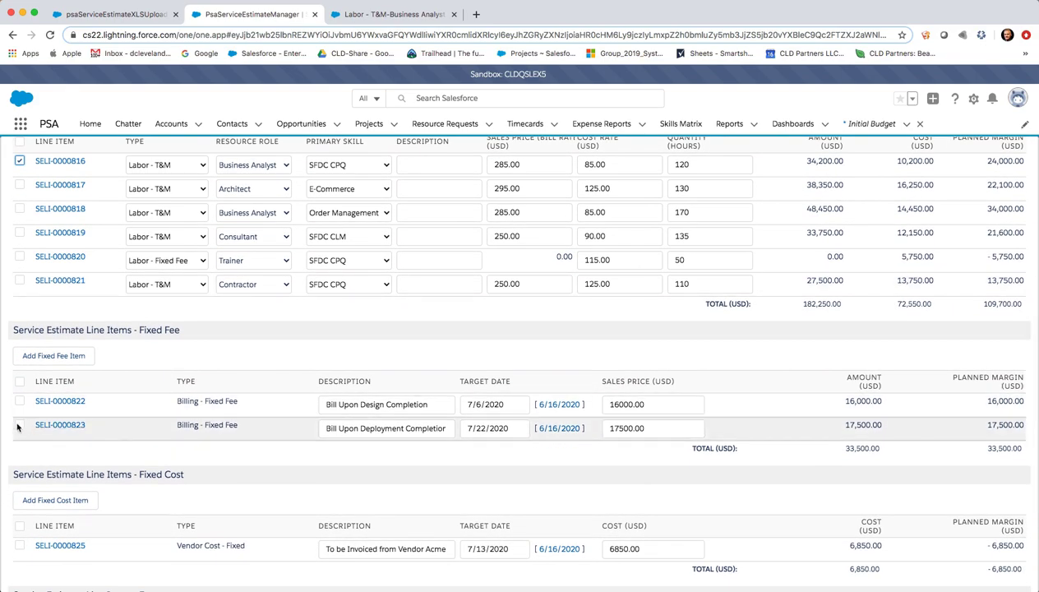
{"action": "left_click", "coordinate": [20, 425]}
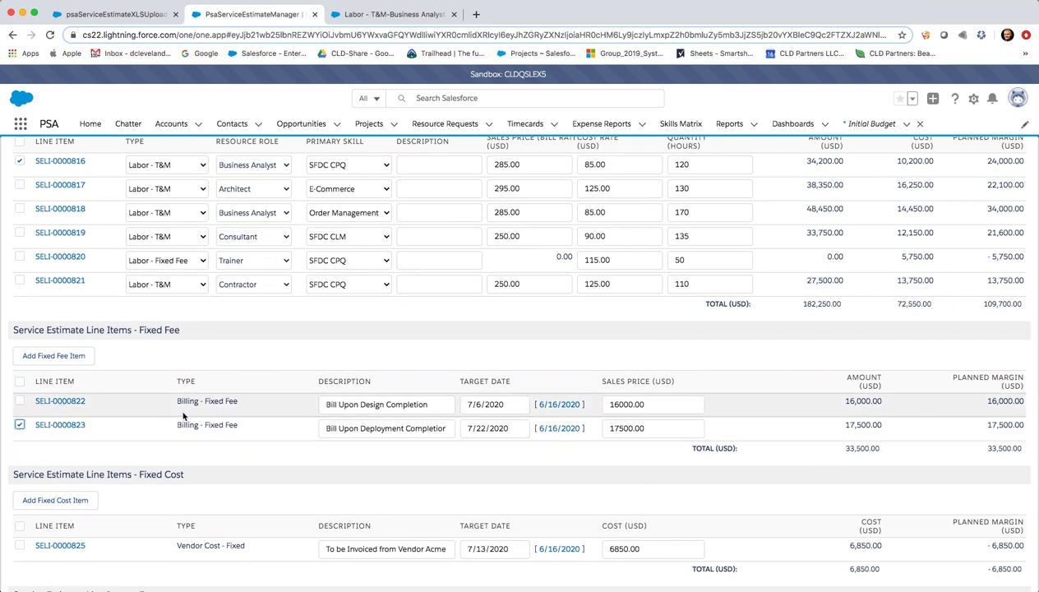
{"action": "scroll", "coordinate": [322, 422], "scroll_direction": "up", "scroll_amount": 5}
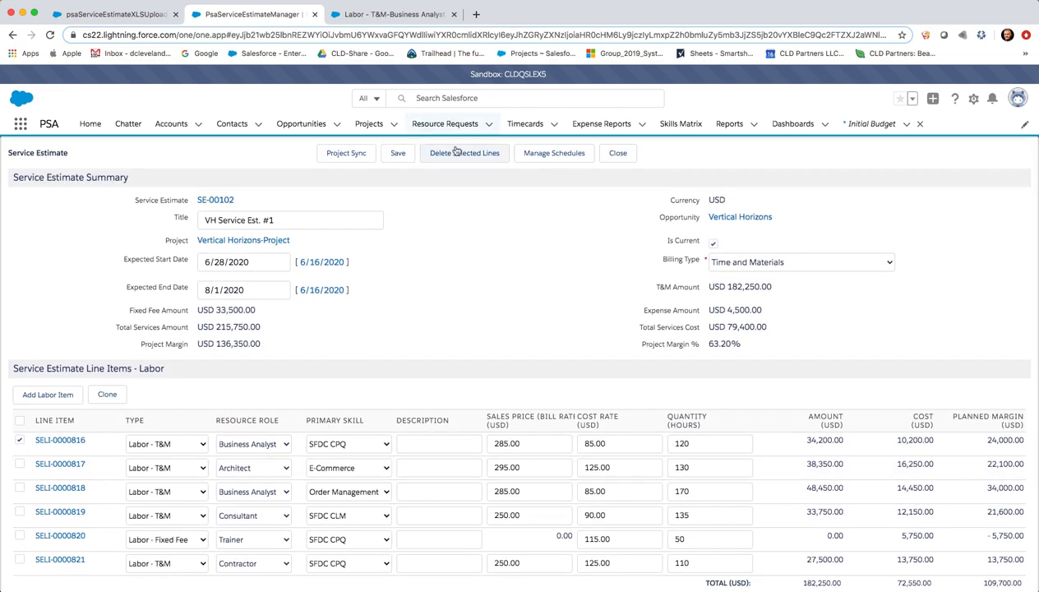
{"action": "left_click", "coordinate": [458, 155]}
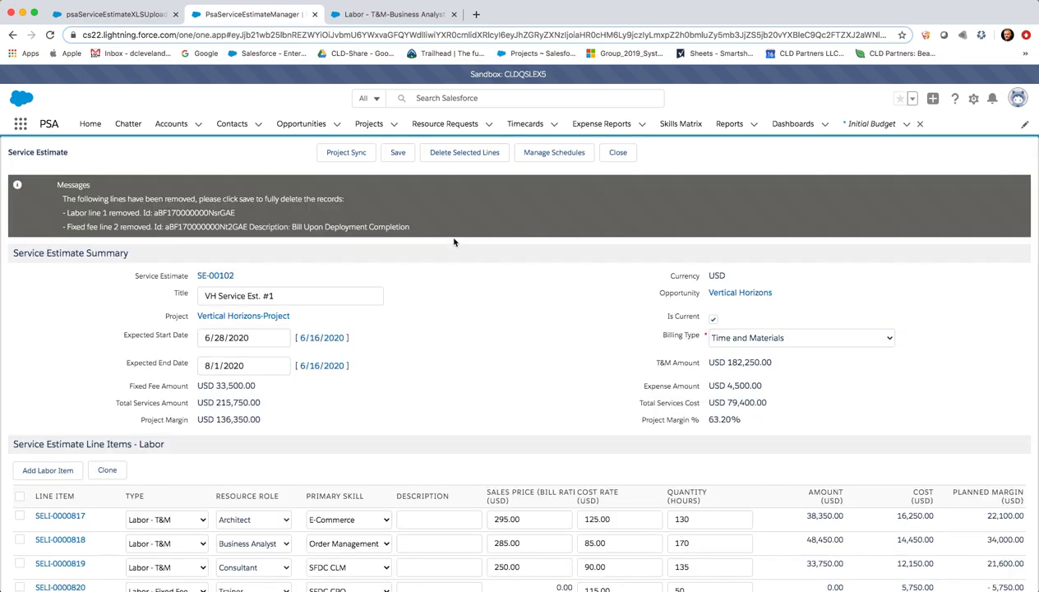
{"action": "left_click", "coordinate": [400, 155]}
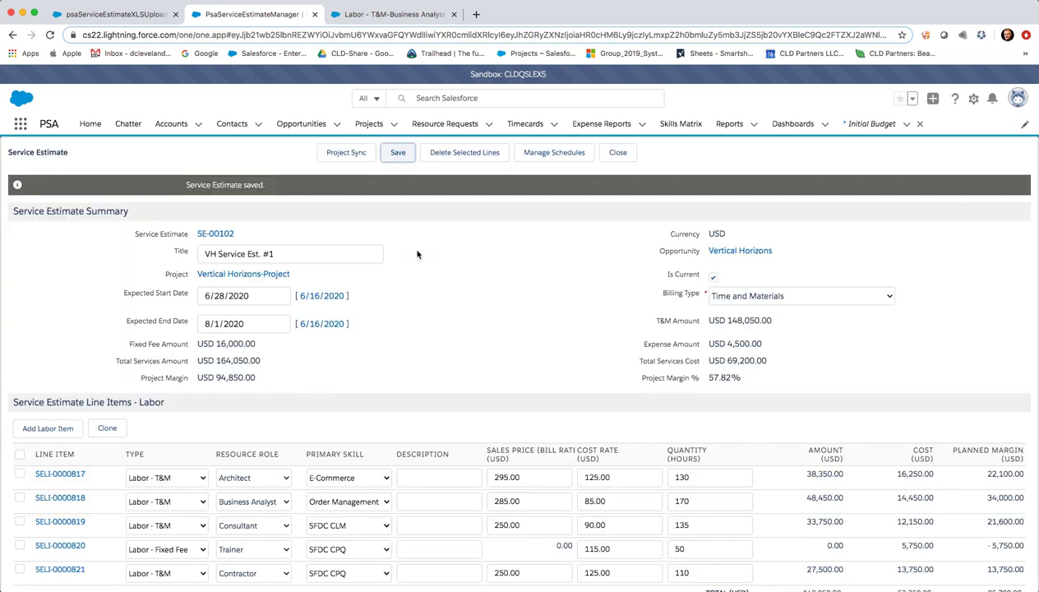
Step: Run Project Sync on the estimate and check the resource requests and milestones on the linked Vertical Horizons-Project record
{"action": "left_click", "coordinate": [356, 160]}
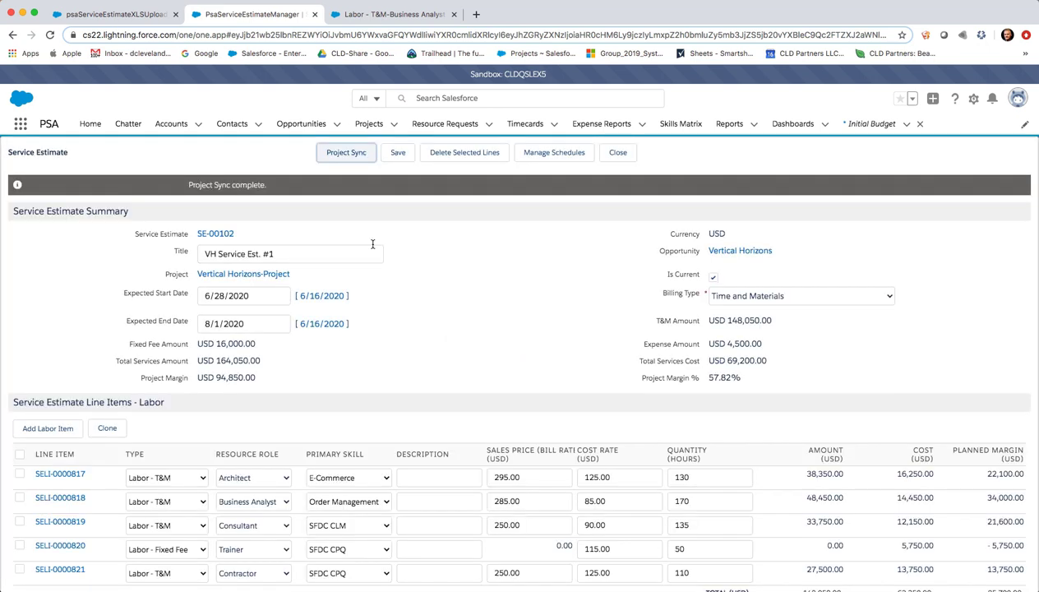
{"action": "left_click", "coordinate": [273, 278]}
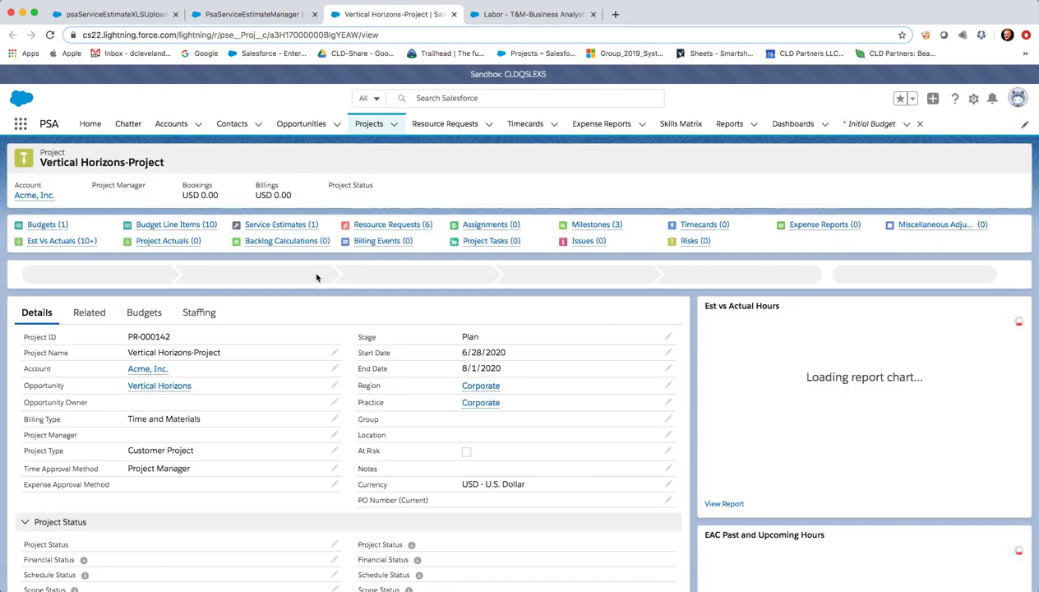
{"action": "mouse_move", "coordinate": [413, 232]}
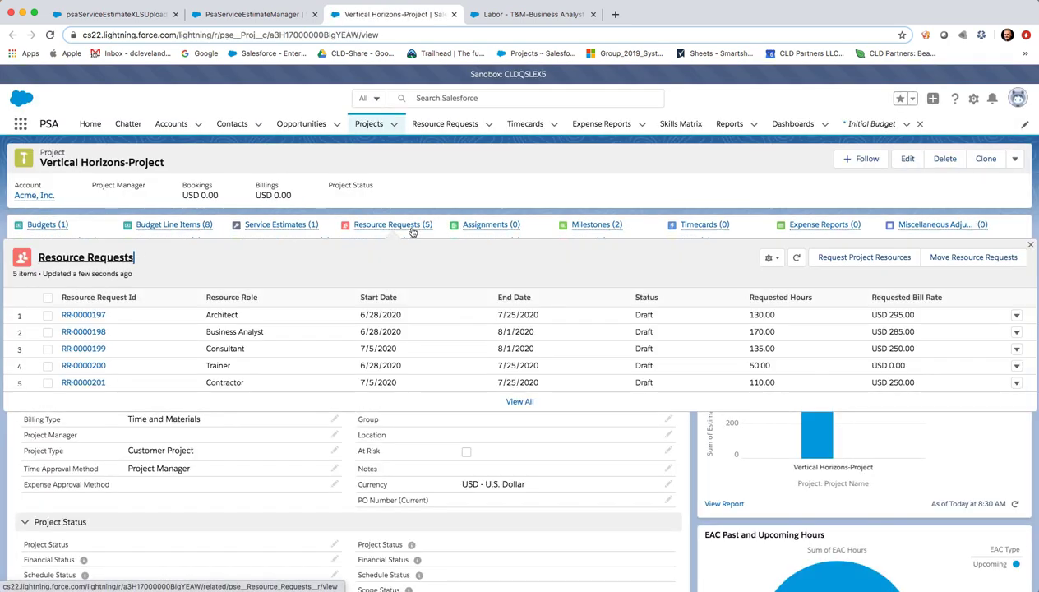
{"action": "mouse_move", "coordinate": [592, 228]}
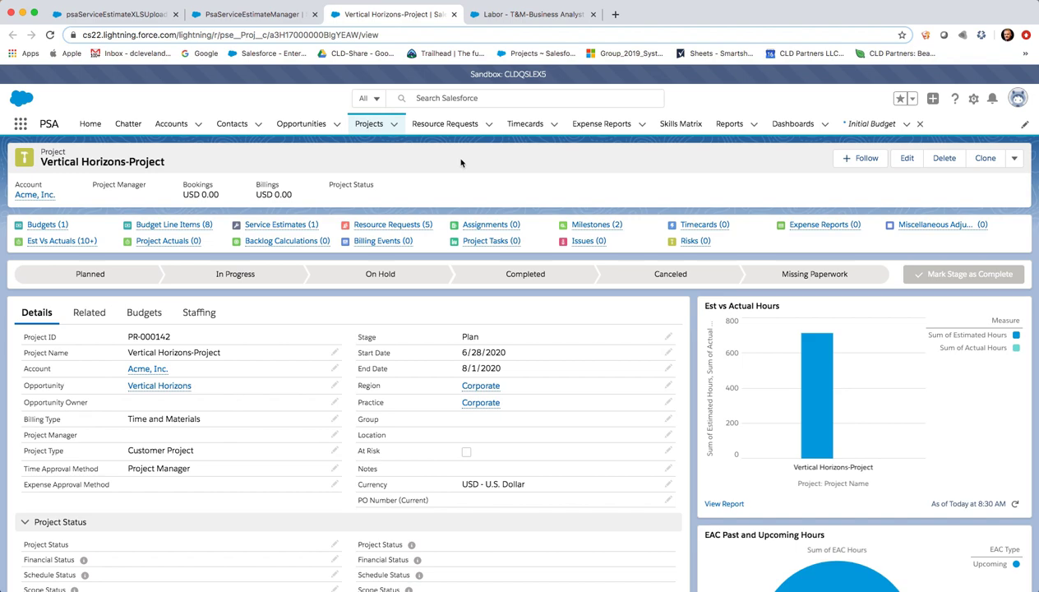
Step: Mark Planned as the current stage of Vertical Horizons-Project
{"action": "left_click", "coordinate": [115, 275]}
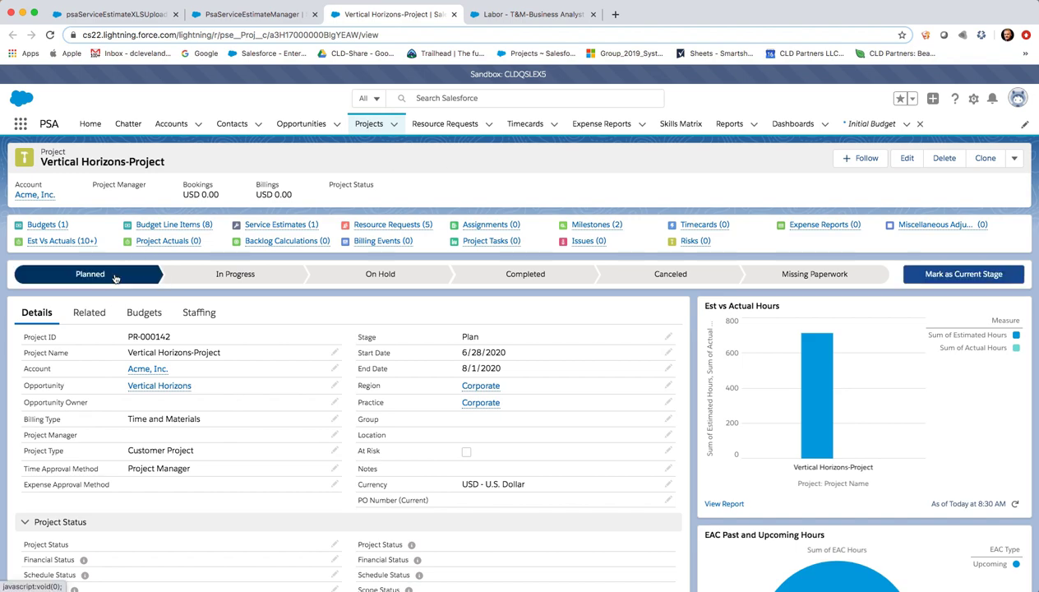
{"action": "left_click", "coordinate": [978, 276]}
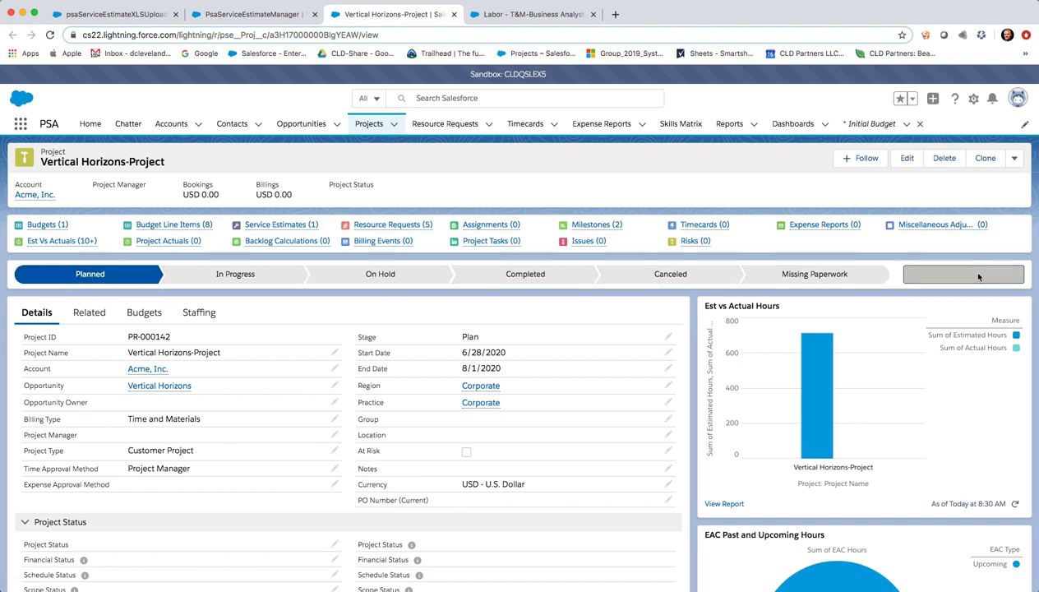